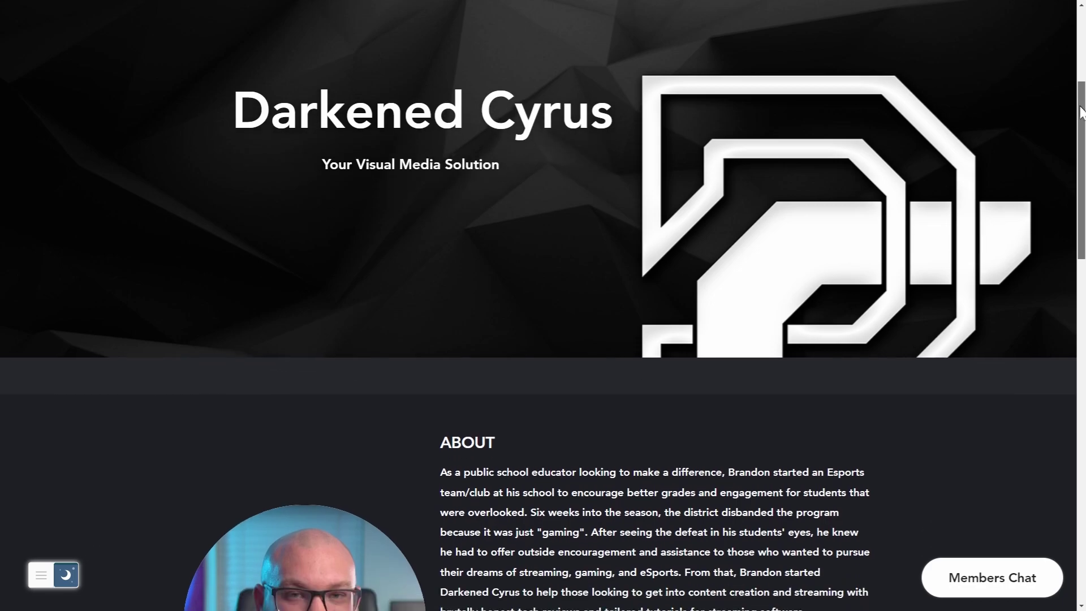
{"action": "scroll", "coordinate": [543, 306], "scroll_direction": "down", "scroll_amount": 3}
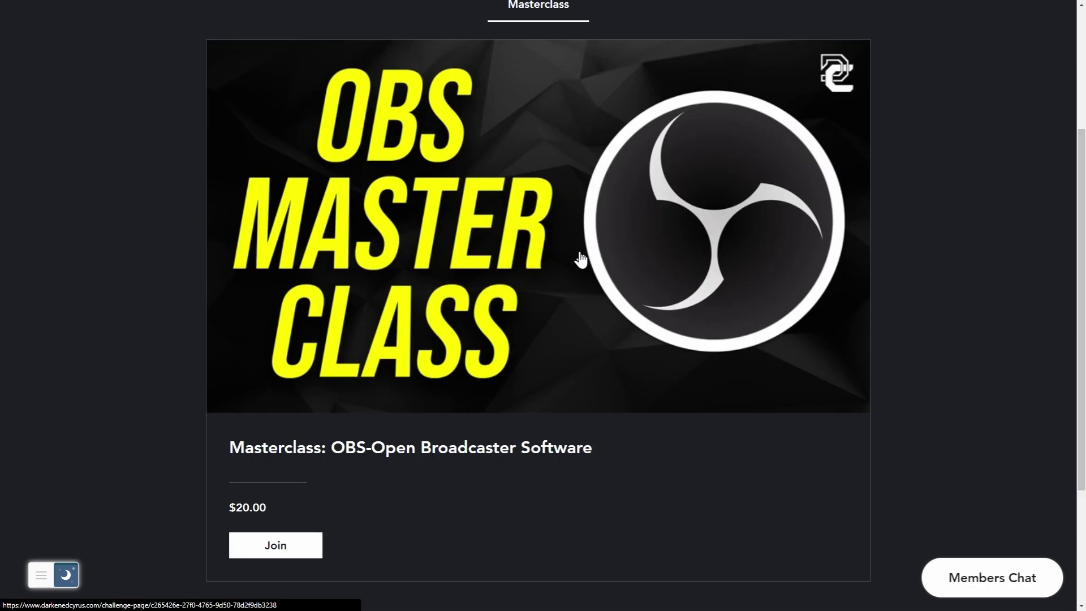
Go down the Darkened Cyrus site and open the OBS Masterclass program page from its banner.
{"action": "left_click", "coordinate": [581, 259]}
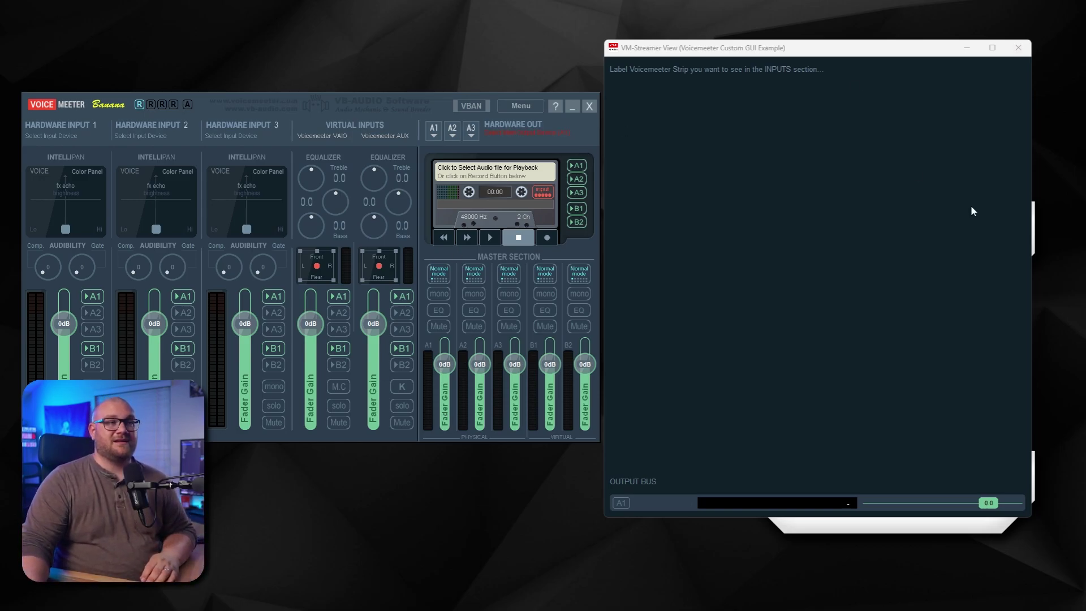
Close VM-Streamer View, move the mixer aside, and relaunch Streamer View from the Menu.
{"action": "left_click", "coordinate": [1017, 57]}
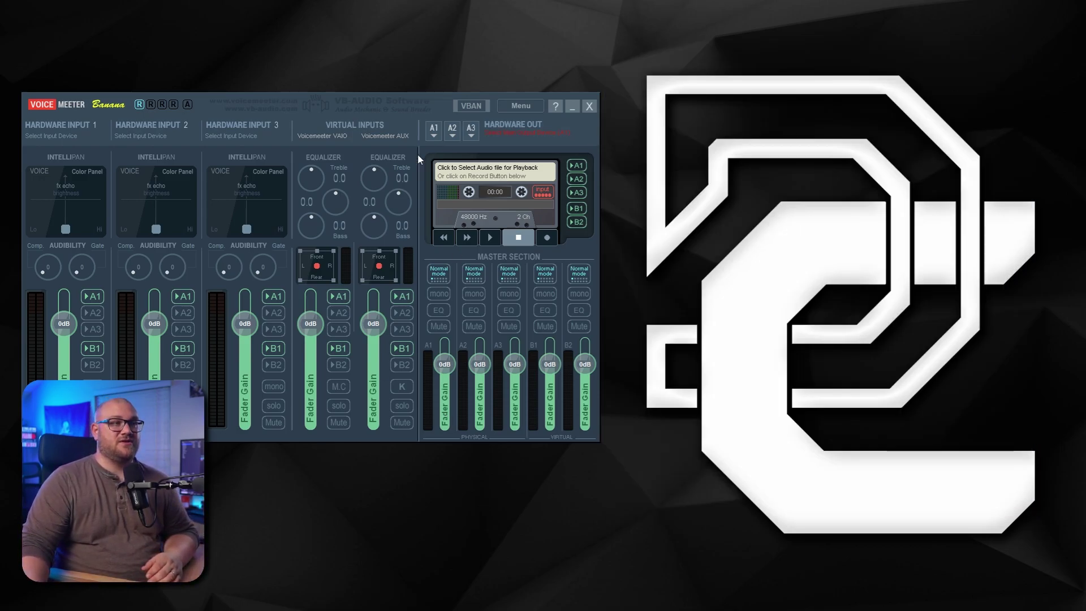
{"action": "left_click_drag", "start_coordinate": [387, 107], "coordinate": [514, 128]}
{"action": "left_click", "coordinate": [650, 133]}
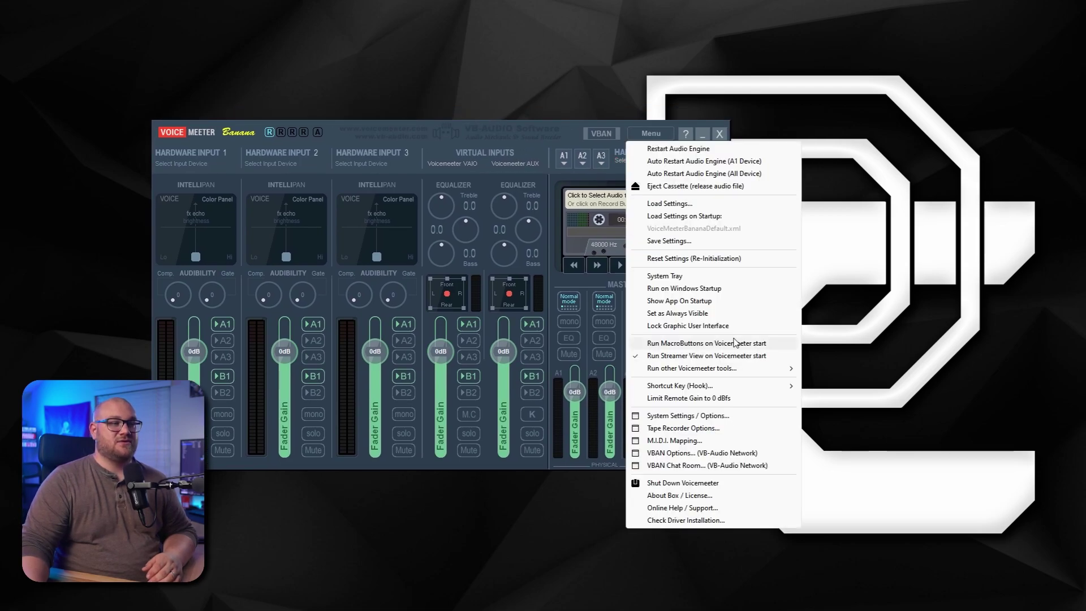
{"action": "left_click", "coordinate": [715, 356]}
{"action": "left_click", "coordinate": [651, 133]}
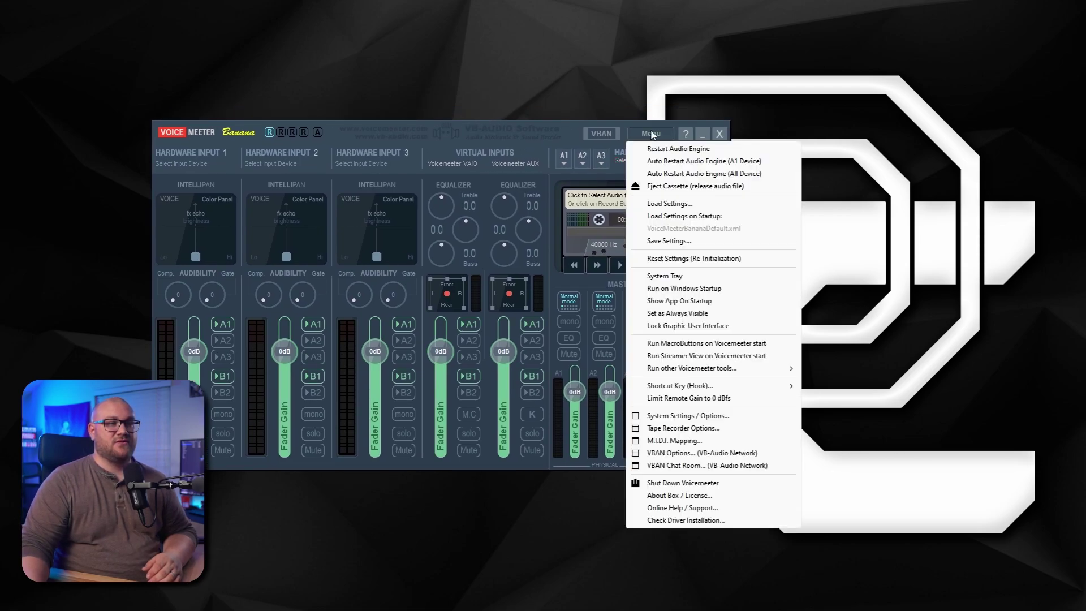
{"action": "left_click", "coordinate": [707, 356]}
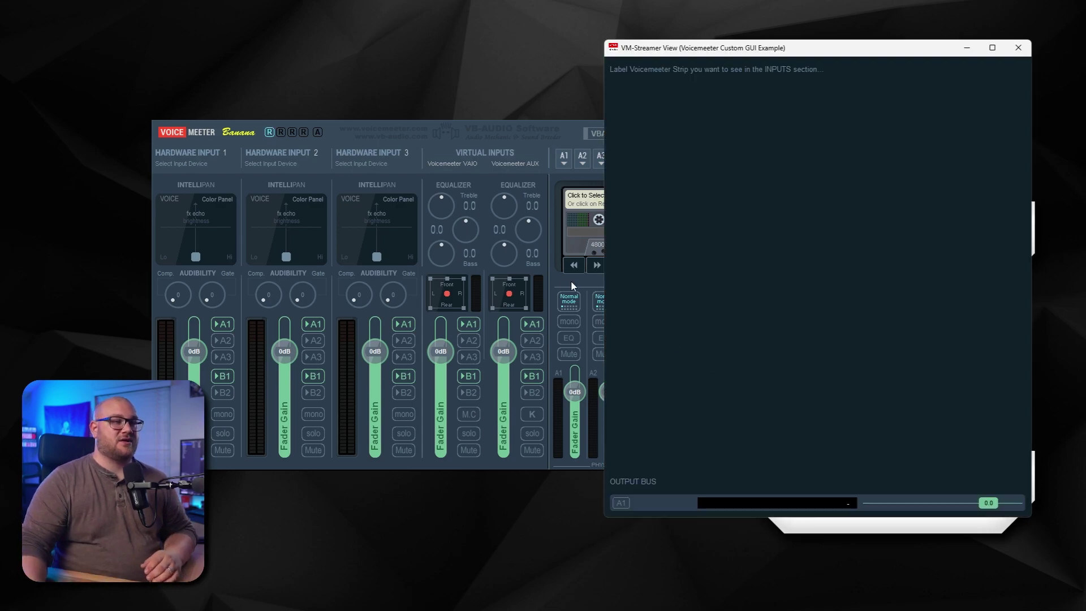
Browse to C:\Program Files (x86)\VB\Voicemeeter in File Explorer and select VMStreamerView.exe.
{"action": "left_click_drag", "start_coordinate": [469, 125], "coordinate": [385, 124]}
{"action": "key", "text": "super+e"}
{"action": "left_click", "coordinate": [327, 498]}
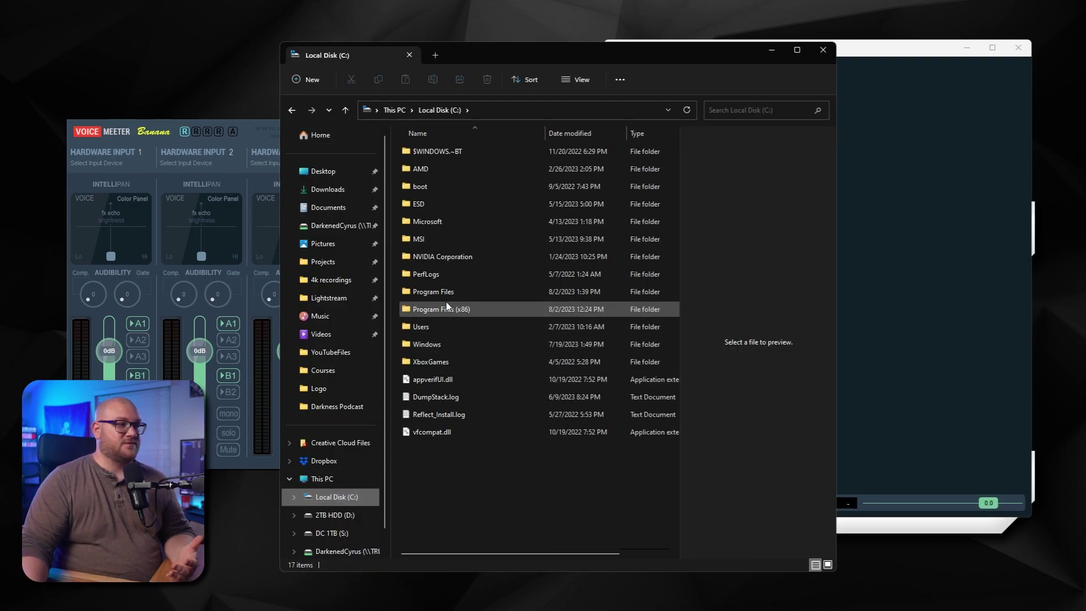
{"action": "double_click", "coordinate": [446, 313]}
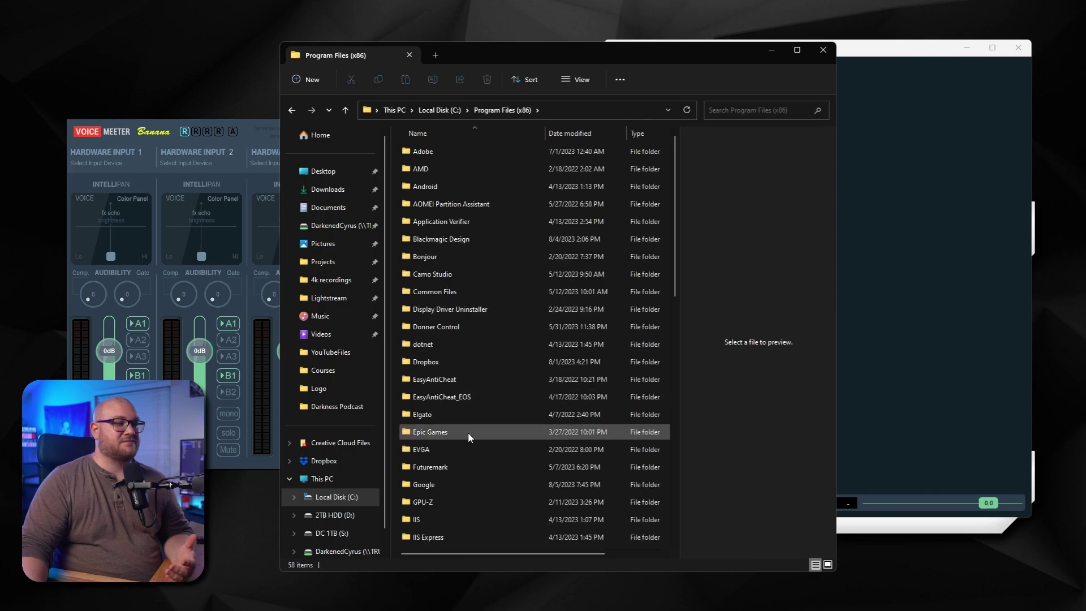
{"action": "scroll", "coordinate": [469, 434], "scroll_direction": "down", "scroll_amount": 10}
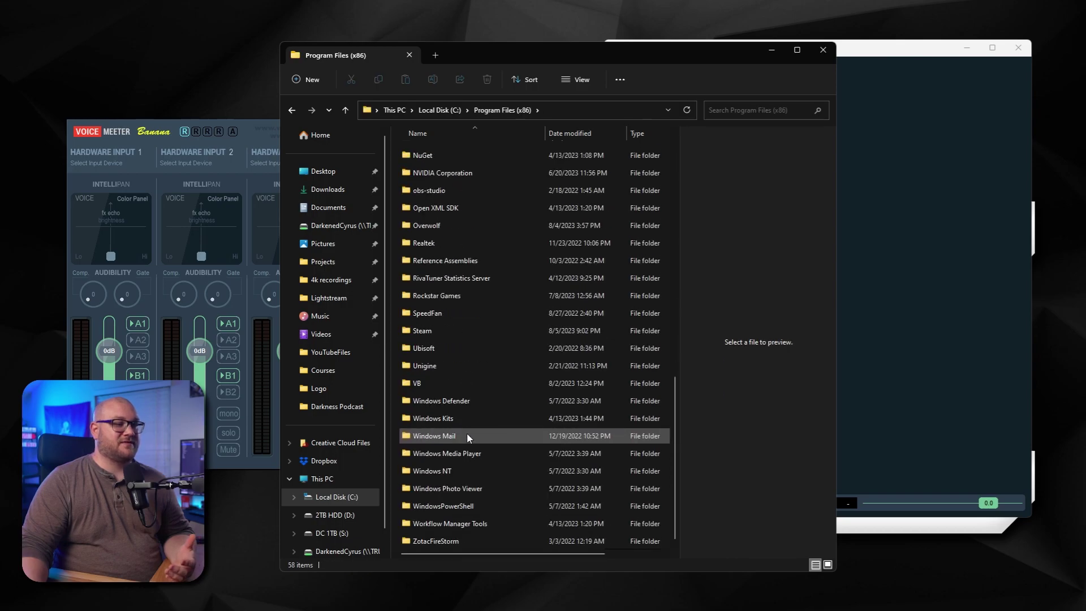
{"action": "double_click", "coordinate": [428, 388]}
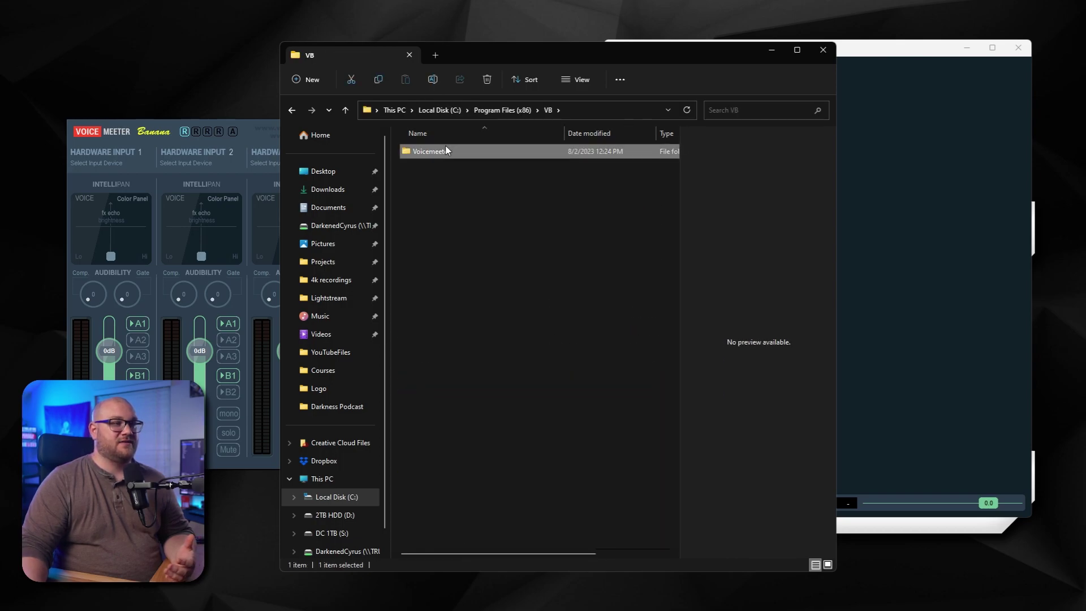
{"action": "double_click", "coordinate": [430, 151]}
{"action": "scroll", "coordinate": [498, 382], "scroll_direction": "down", "scroll_amount": 10}
{"action": "scroll", "coordinate": [501, 388], "scroll_direction": "down", "scroll_amount": 7}
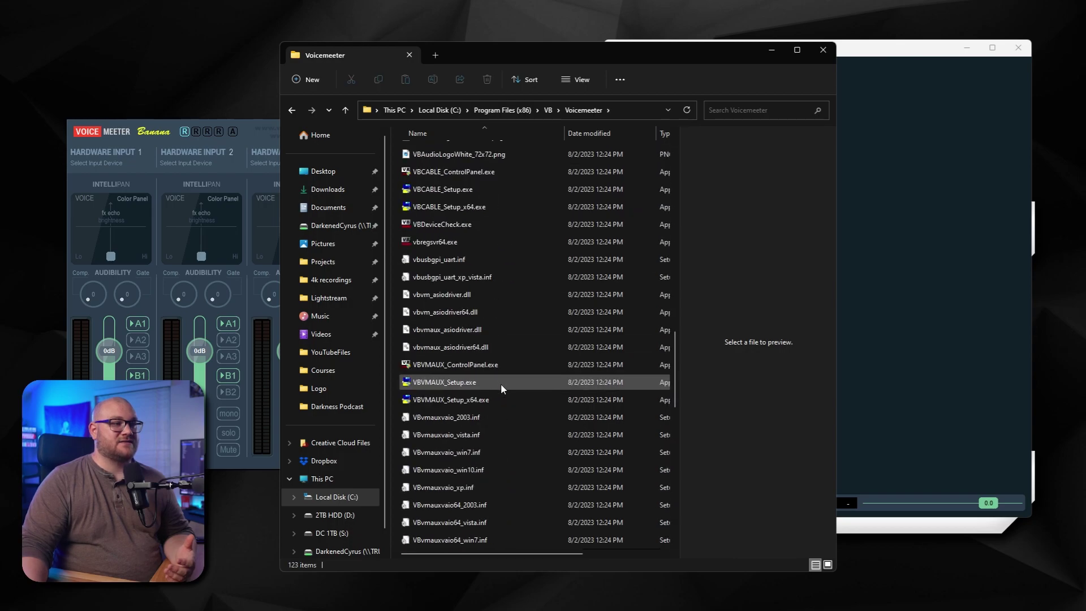
{"action": "scroll", "coordinate": [501, 387], "scroll_direction": "down", "scroll_amount": 11}
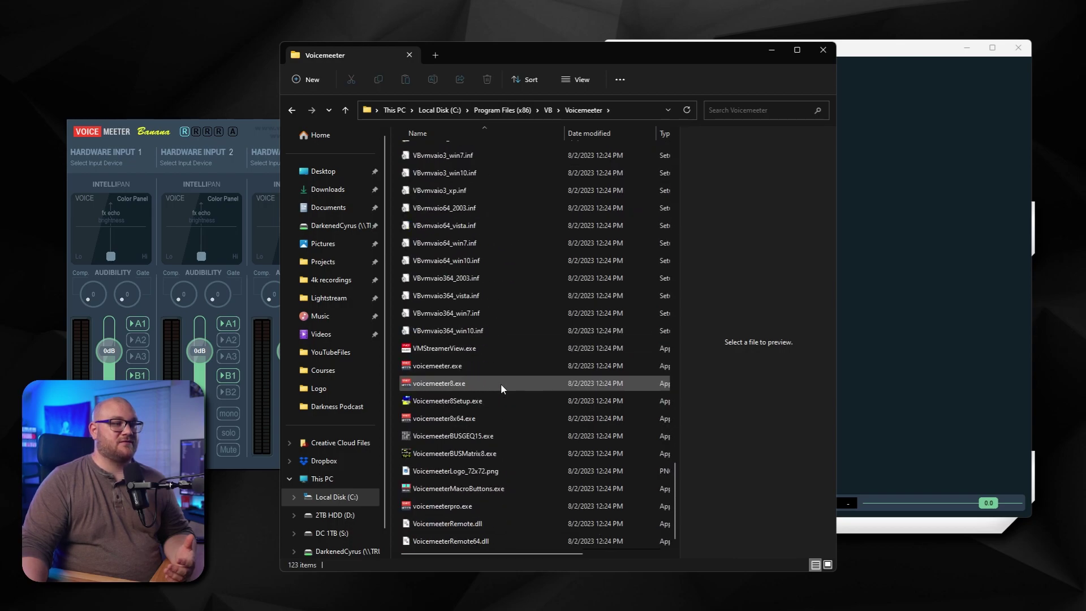
{"action": "left_click", "coordinate": [473, 348]}
{"action": "mouse_move", "coordinate": [440, 351]}
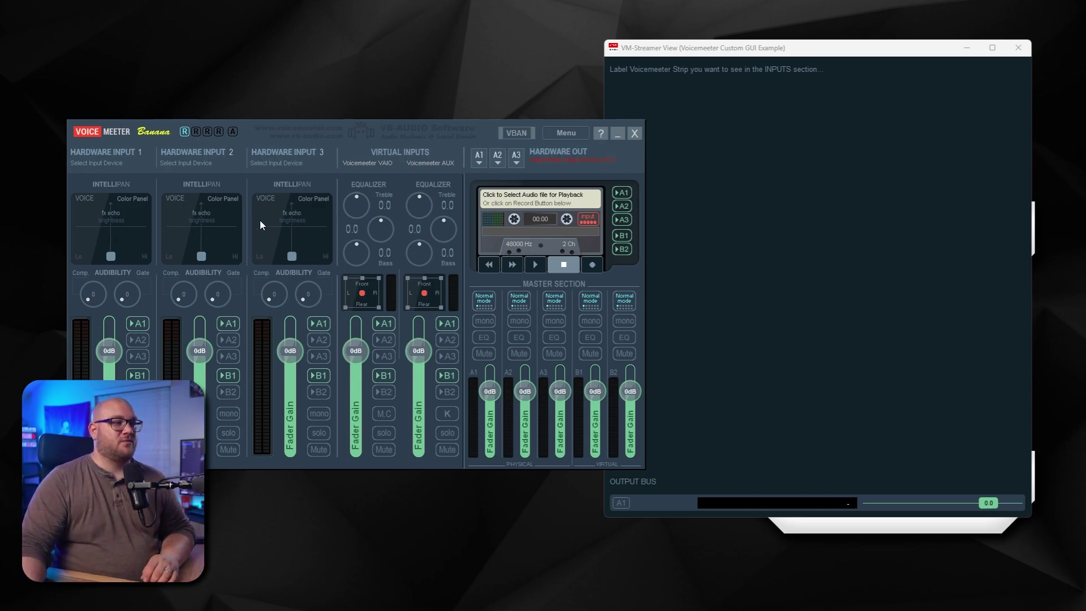
Place the mixer beside VM-Streamer View and name the first hardware input Mic.
{"action": "left_click", "coordinate": [783, 69]}
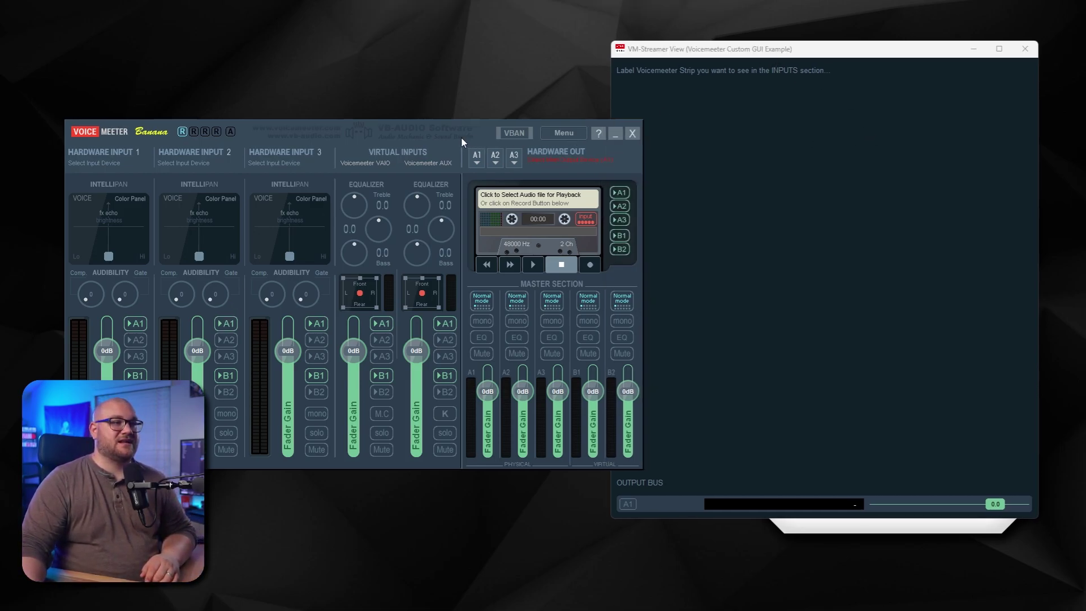
{"action": "left_click_drag", "start_coordinate": [460, 137], "coordinate": [425, 137]}
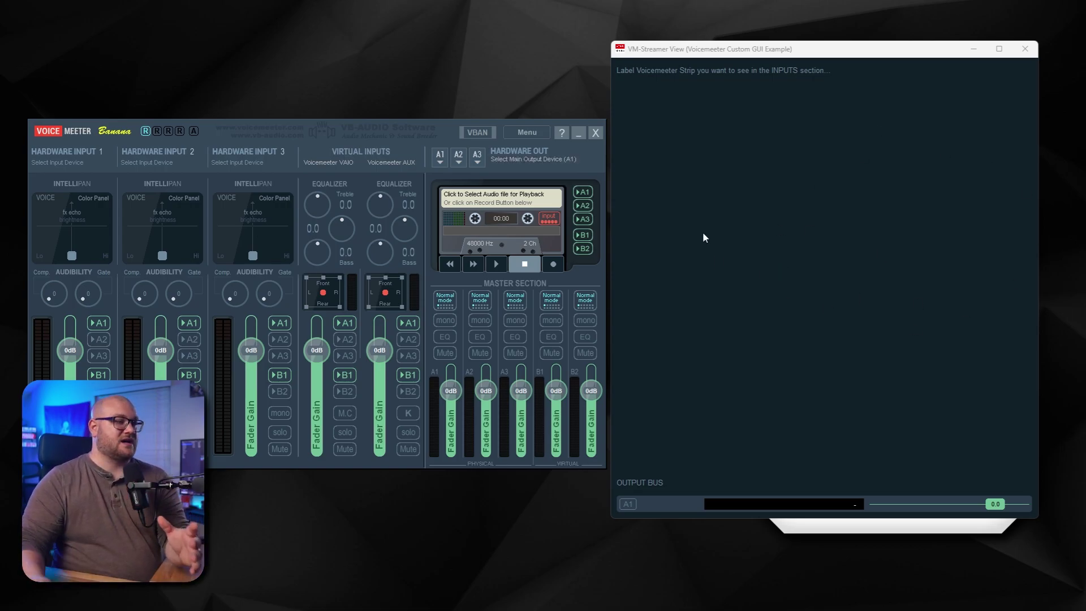
{"action": "right_click", "coordinate": [68, 156]}
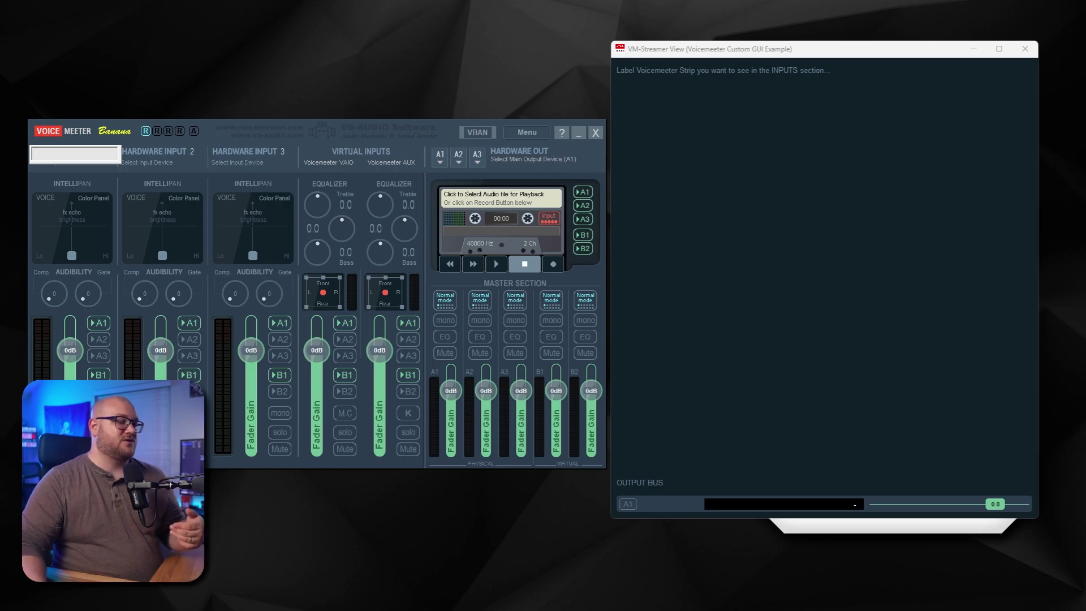
{"action": "type", "text": "M"}
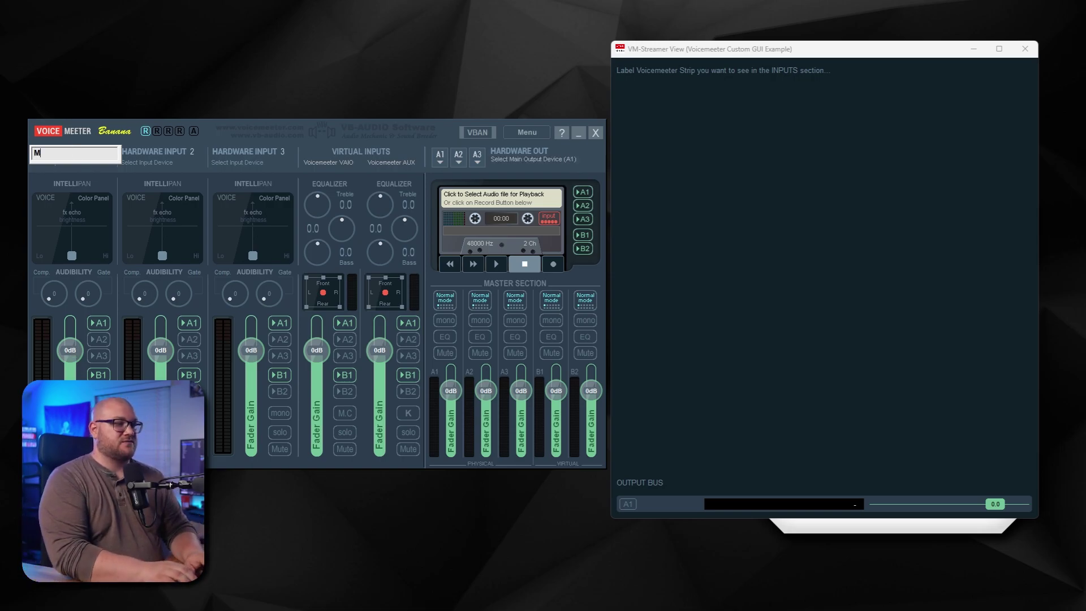
{"action": "type", "text": "ic"}
{"action": "key", "text": "Return"}
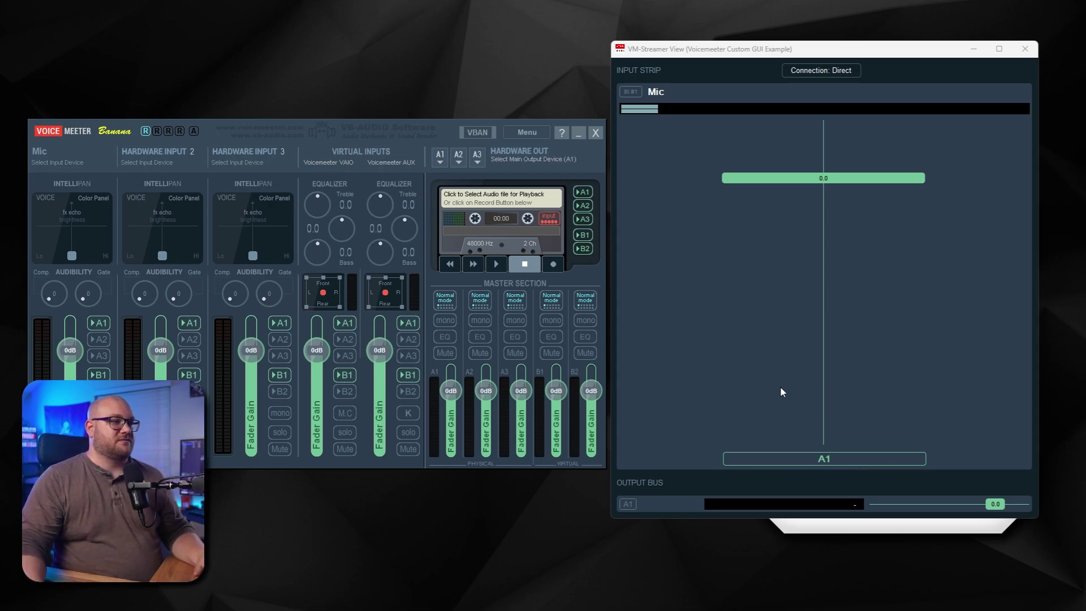
Name the second and third hardware inputs Chat and Capture Card.
{"action": "right_click", "coordinate": [134, 153]}
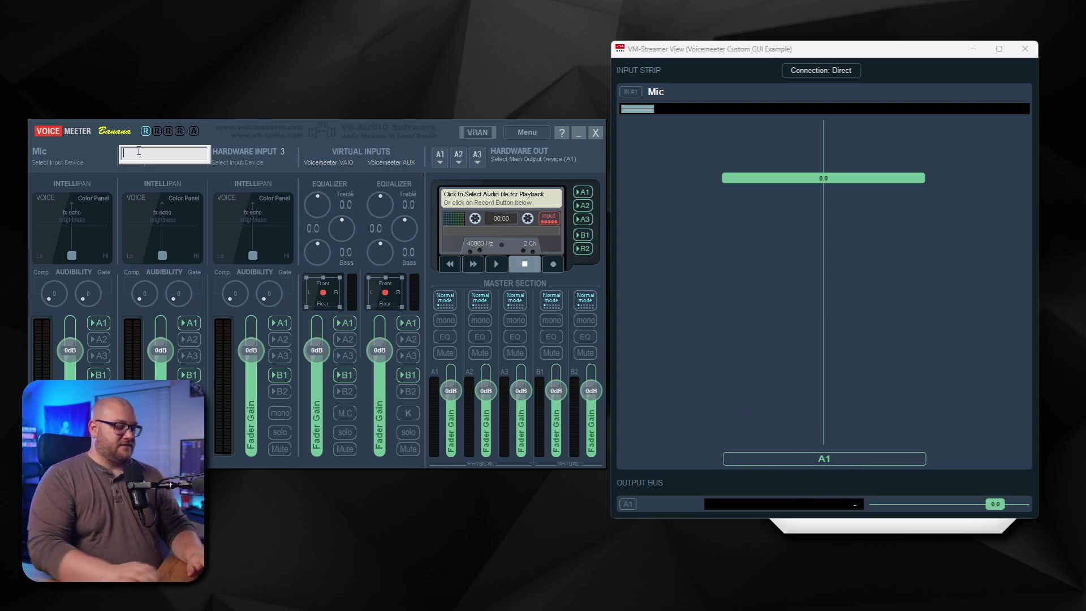
{"action": "type", "text": "Chat"}
{"action": "key", "text": "Return"}
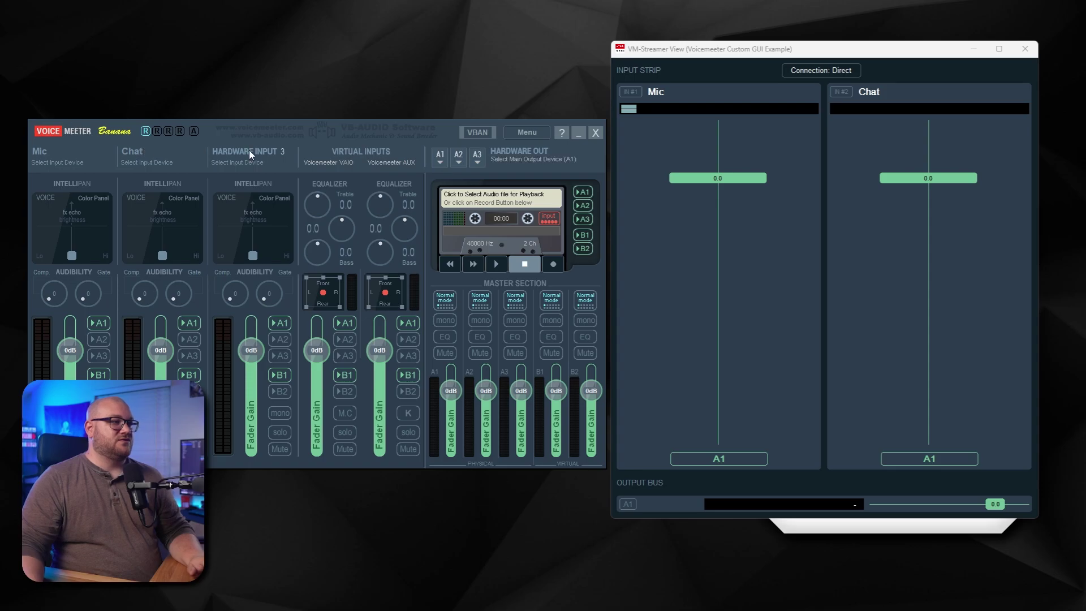
{"action": "right_click", "coordinate": [280, 155]}
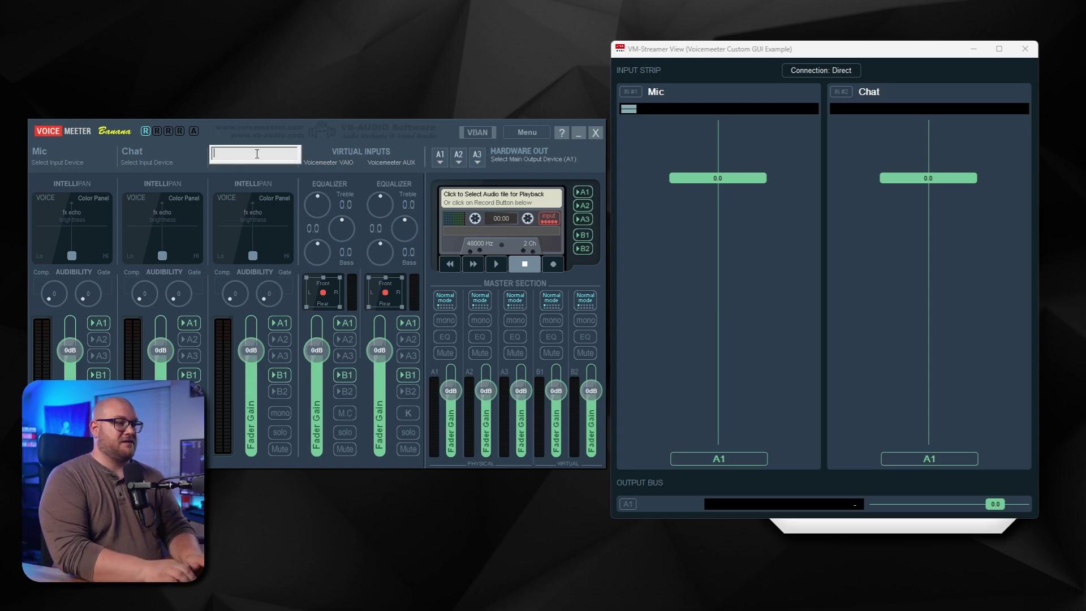
{"action": "type", "text": "Capture Card"}
{"action": "key", "text": "Return"}
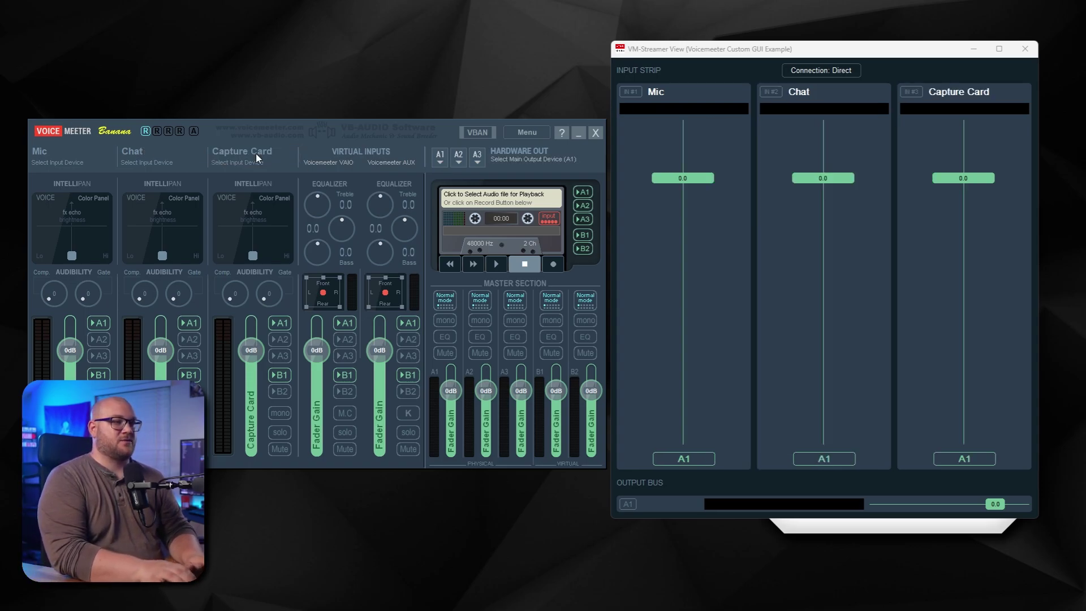
{"action": "left_click", "coordinate": [682, 179]}
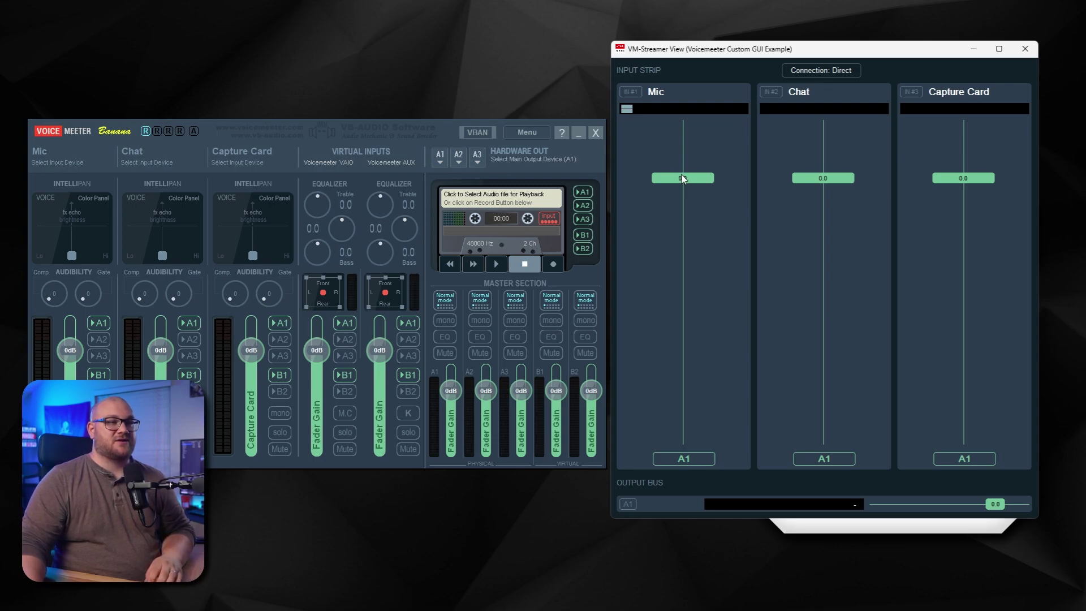
{"action": "left_click_drag", "start_coordinate": [682, 178], "coordinate": [686, 208]}
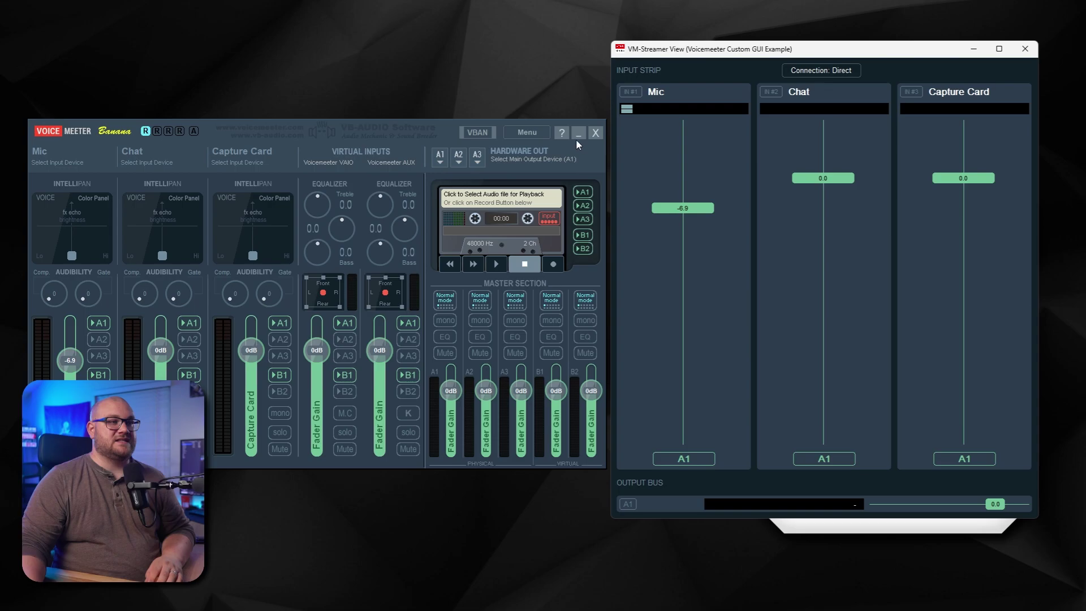
{"action": "left_click", "coordinate": [577, 133]}
{"action": "left_click_drag", "start_coordinate": [764, 77], "coordinate": [555, 98]}
{"action": "left_click_drag", "start_coordinate": [475, 221], "coordinate": [488, 203]}
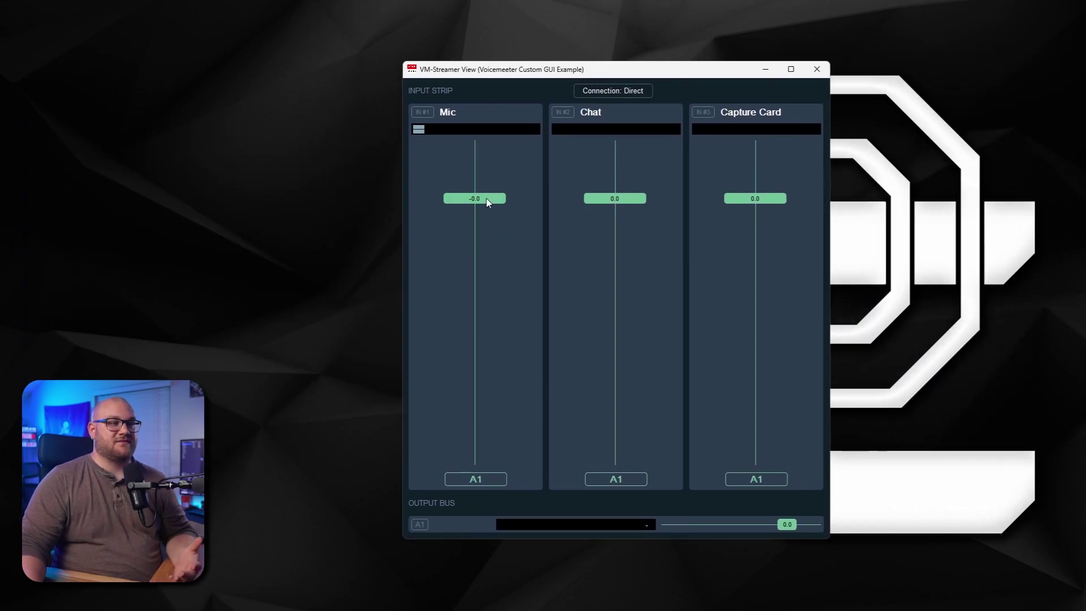
{"action": "left_click_drag", "start_coordinate": [595, 81], "coordinate": [652, 83]}
{"action": "mouse_move", "coordinate": [519, 605]}
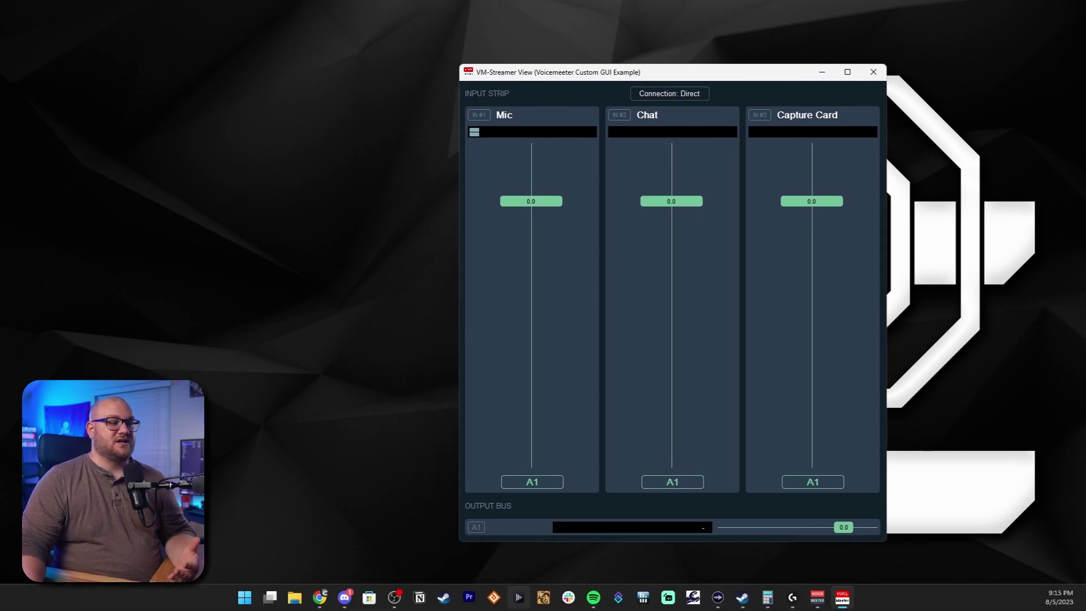
{"action": "left_click", "coordinate": [816, 598]}
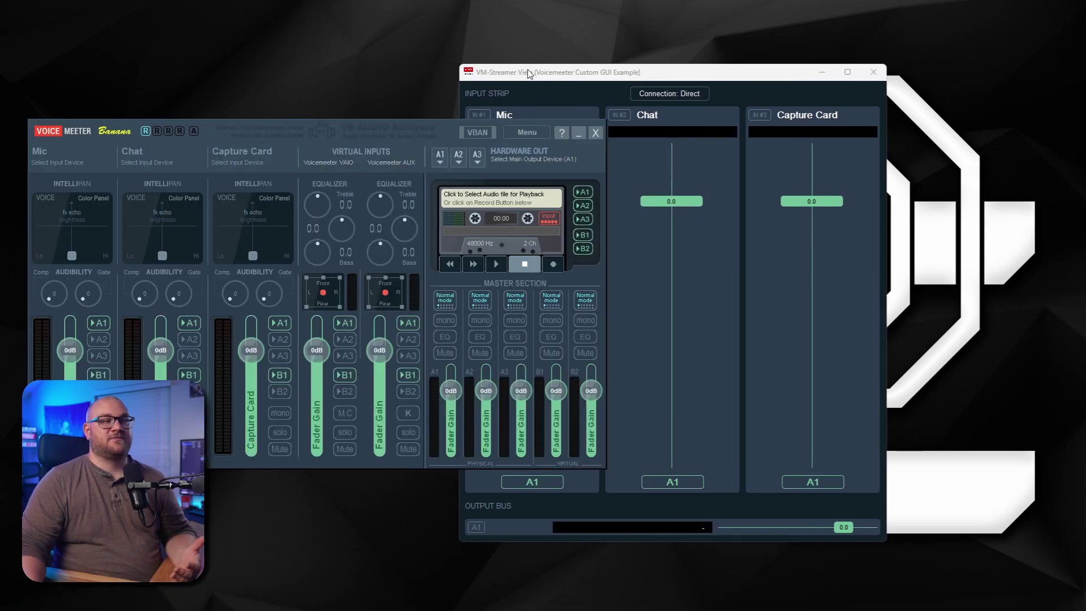
{"action": "left_click_drag", "start_coordinate": [642, 80], "coordinate": [736, 64]}
{"action": "left_click", "coordinate": [327, 128]}
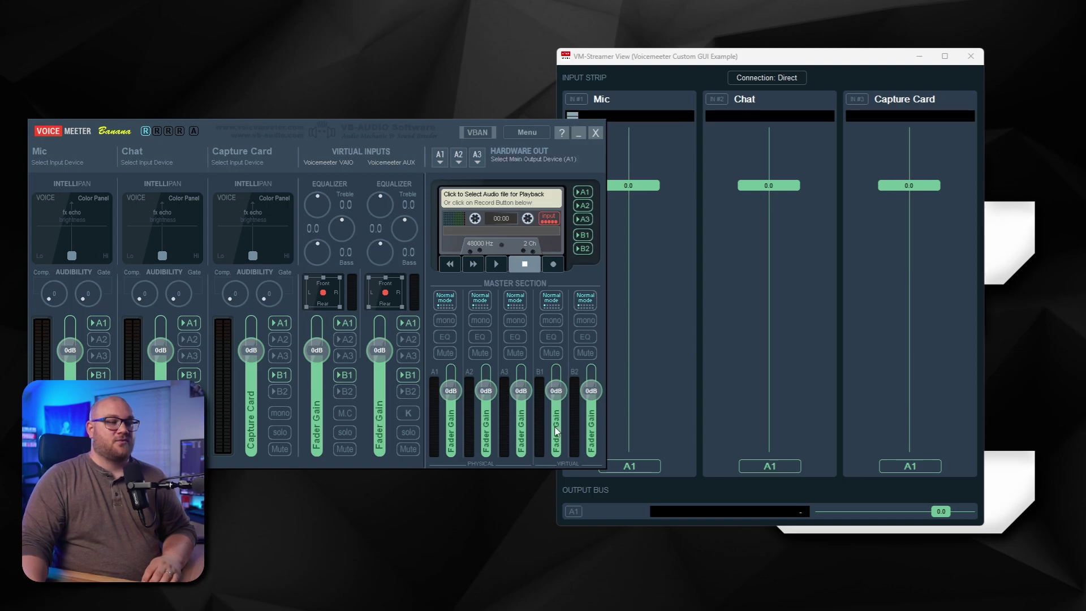
{"action": "right_click", "coordinate": [556, 429]}
Enter Stream as the B1 bus name and bring VM-Streamer View forward.
{"action": "type", "text": "S"}
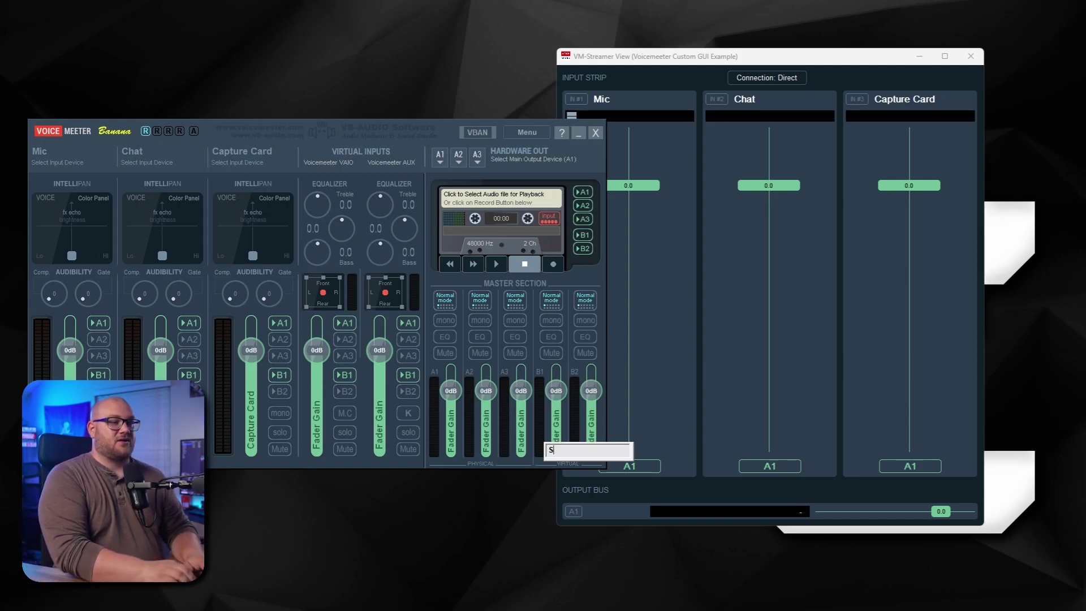
{"action": "type", "text": "tream"}
{"action": "key", "text": "Return"}
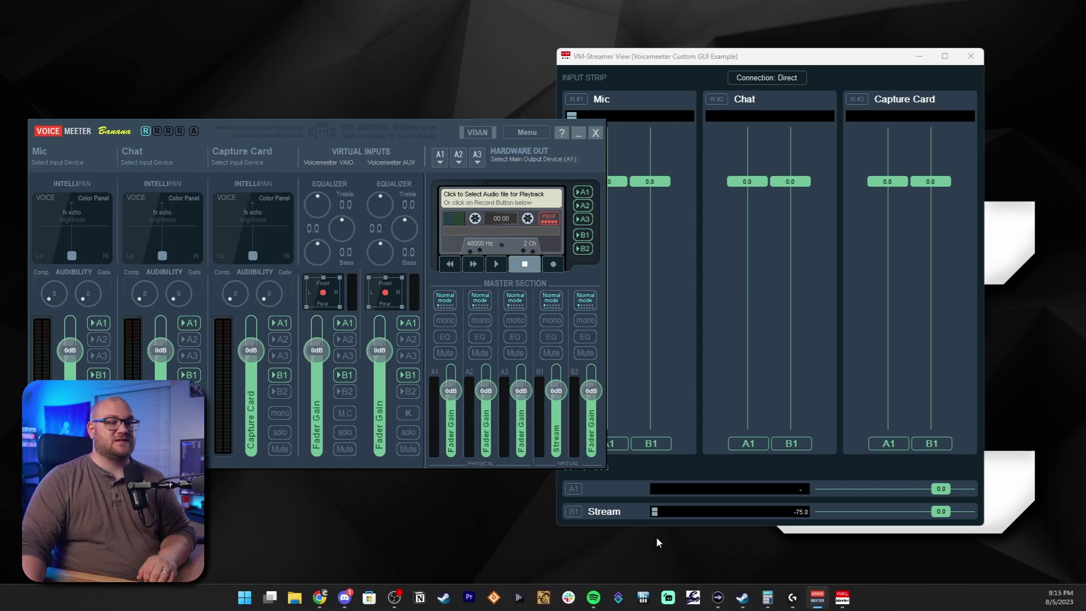
{"action": "left_click", "coordinate": [574, 511]}
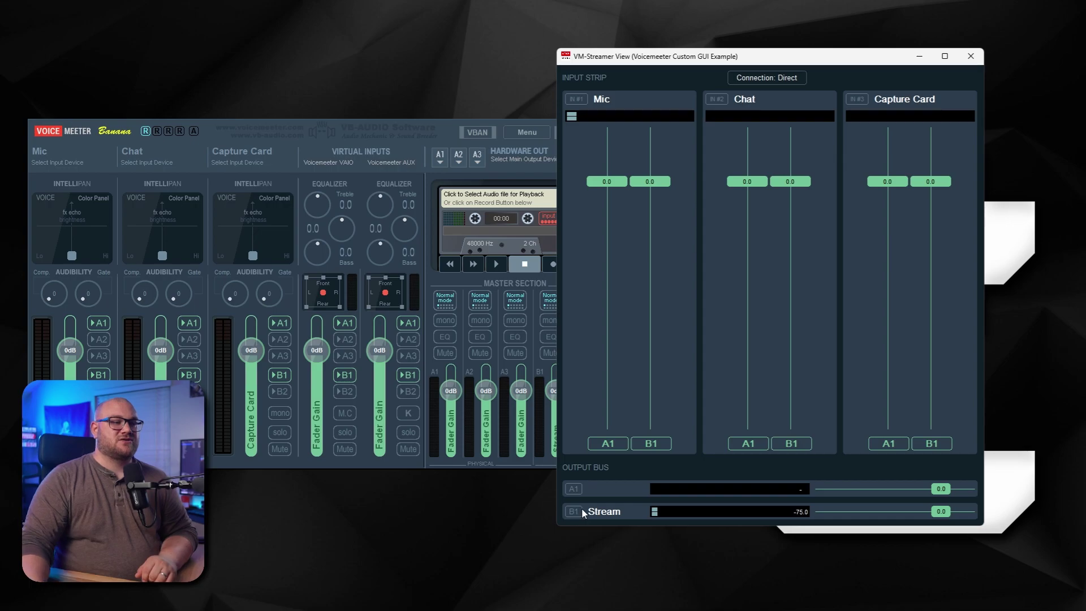
{"action": "left_click", "coordinate": [509, 457]}
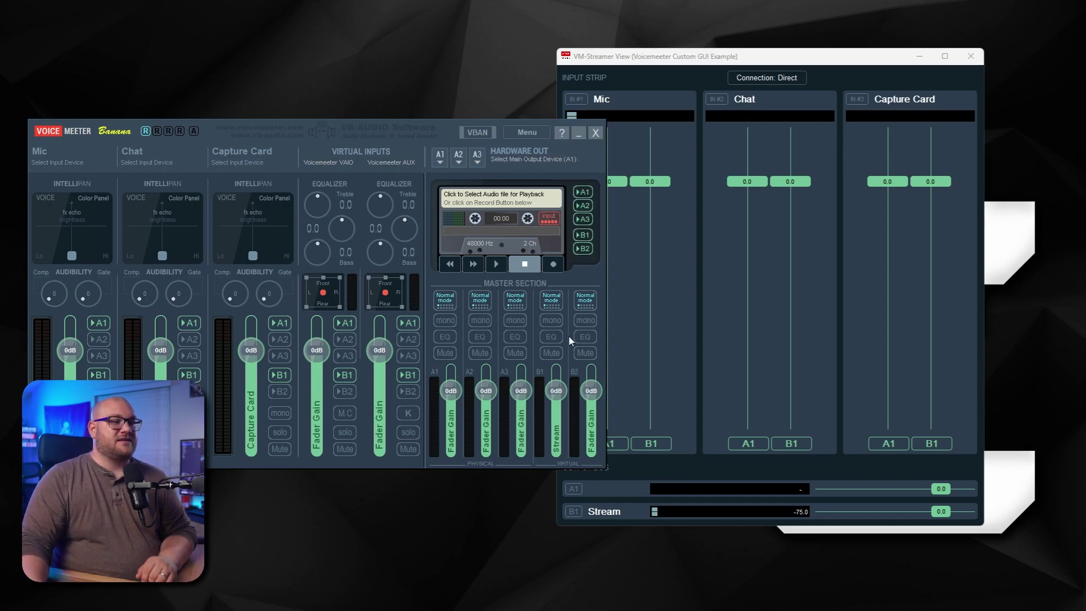
{"action": "left_click", "coordinate": [97, 374]}
{"action": "left_click", "coordinate": [97, 375]}
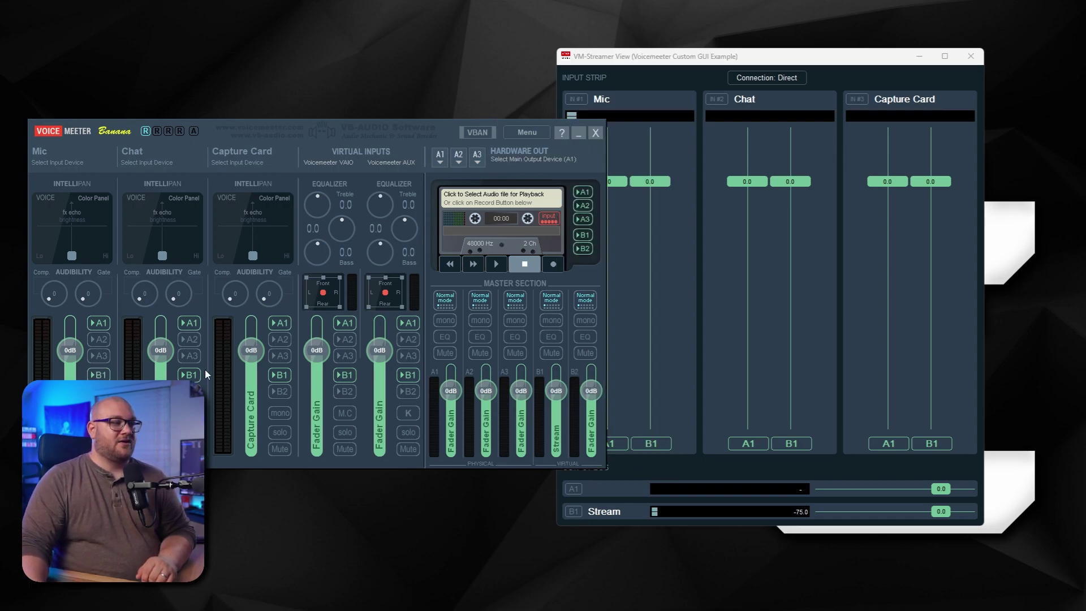
{"action": "left_click", "coordinate": [195, 374]}
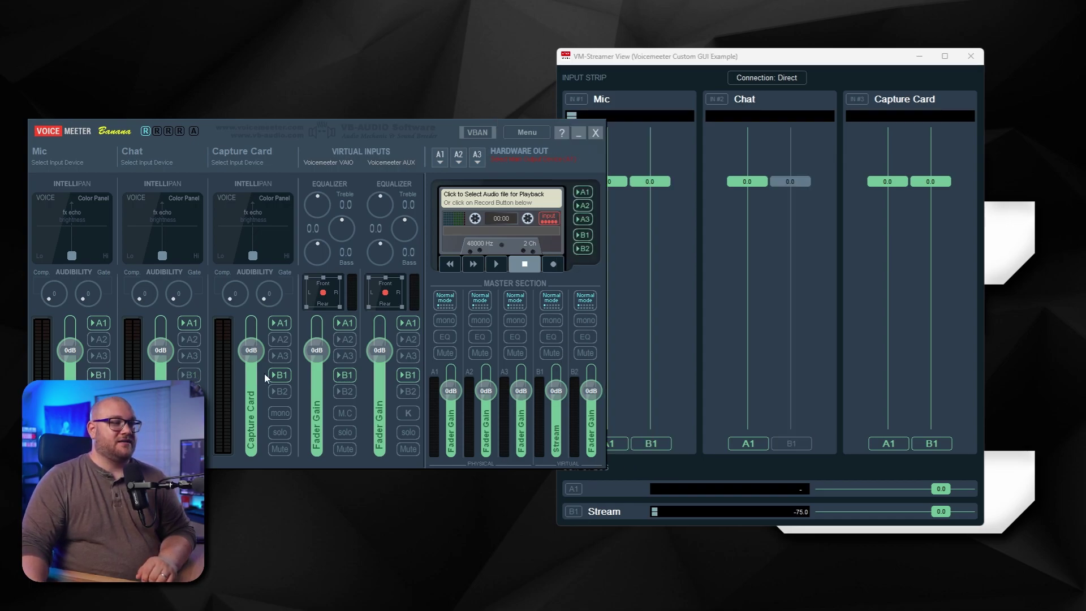
{"action": "left_click", "coordinate": [809, 439]}
{"action": "left_click", "coordinate": [928, 444]}
{"action": "left_click", "coordinate": [791, 443]}
{"action": "left_click", "coordinate": [650, 445]}
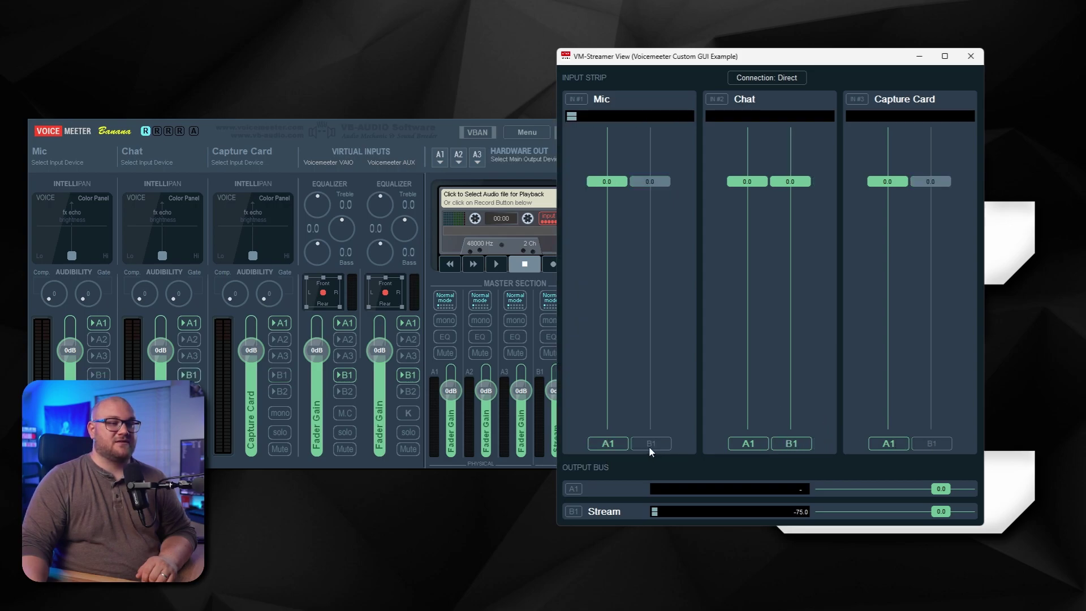
{"action": "left_click", "coordinate": [651, 444]}
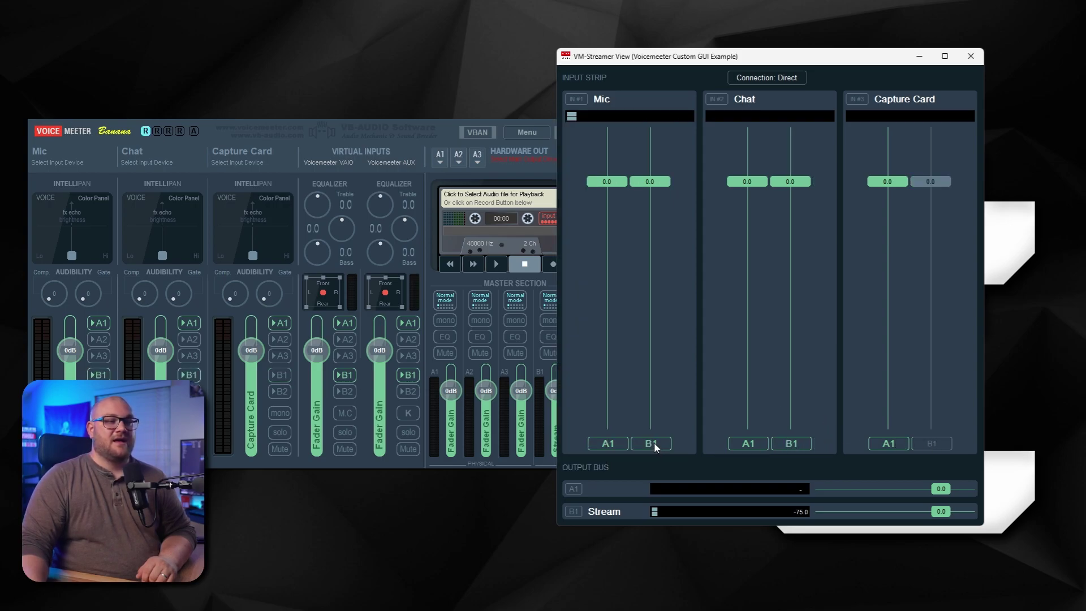
{"action": "left_click", "coordinate": [930, 444]}
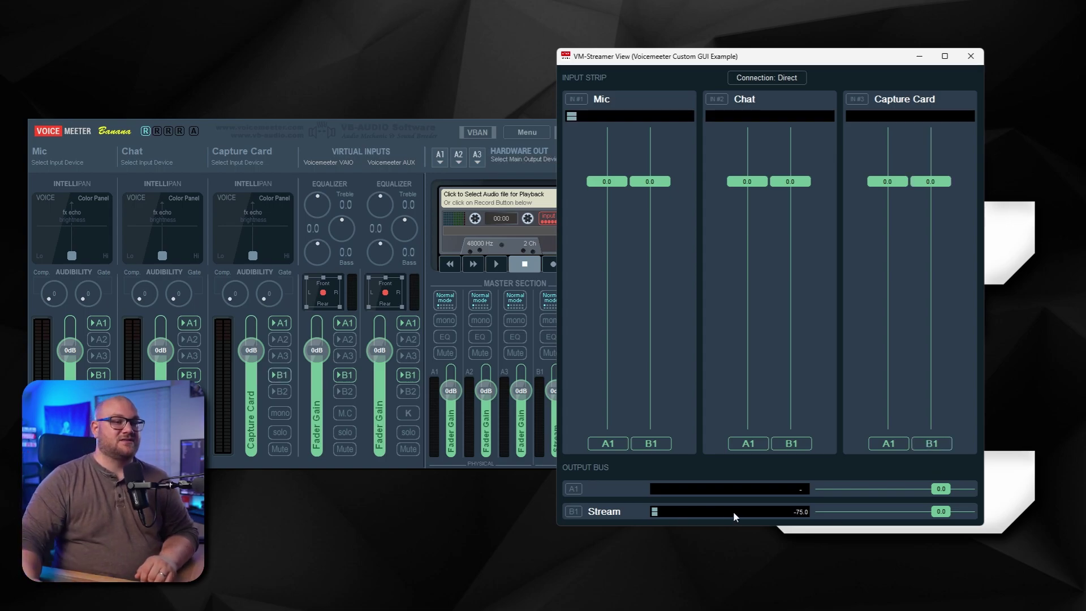
{"action": "mouse_move", "coordinate": [944, 512]}
{"action": "left_mouse_down"}
{"action": "mouse_move", "coordinate": [853, 512]}
{"action": "mouse_move", "coordinate": [940, 513]}
{"action": "left_mouse_up"}
{"action": "left_click", "coordinate": [470, 457]}
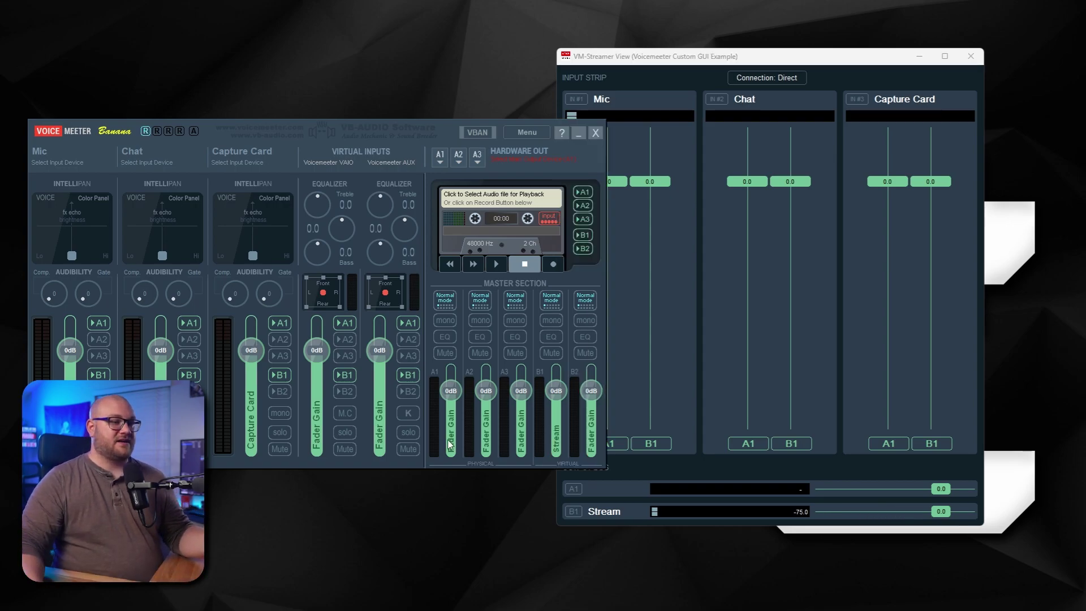
Rename the A3 output bus to Test and bring the streamer view forward.
{"action": "left_click", "coordinate": [520, 440]}
{"action": "type", "text": "T"}
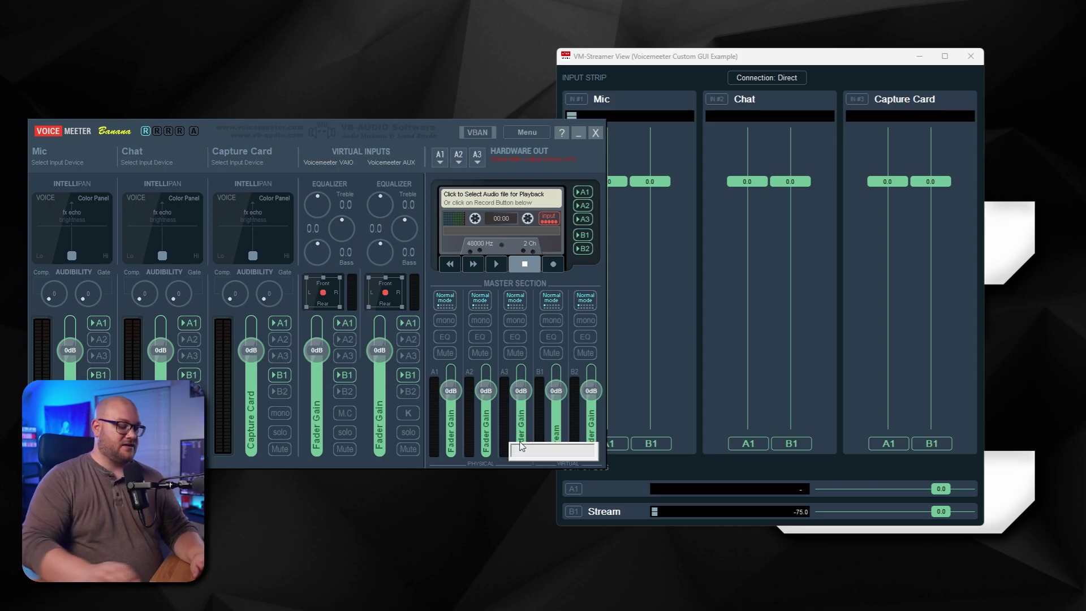
{"action": "type", "text": "est"}
{"action": "key", "text": "Return"}
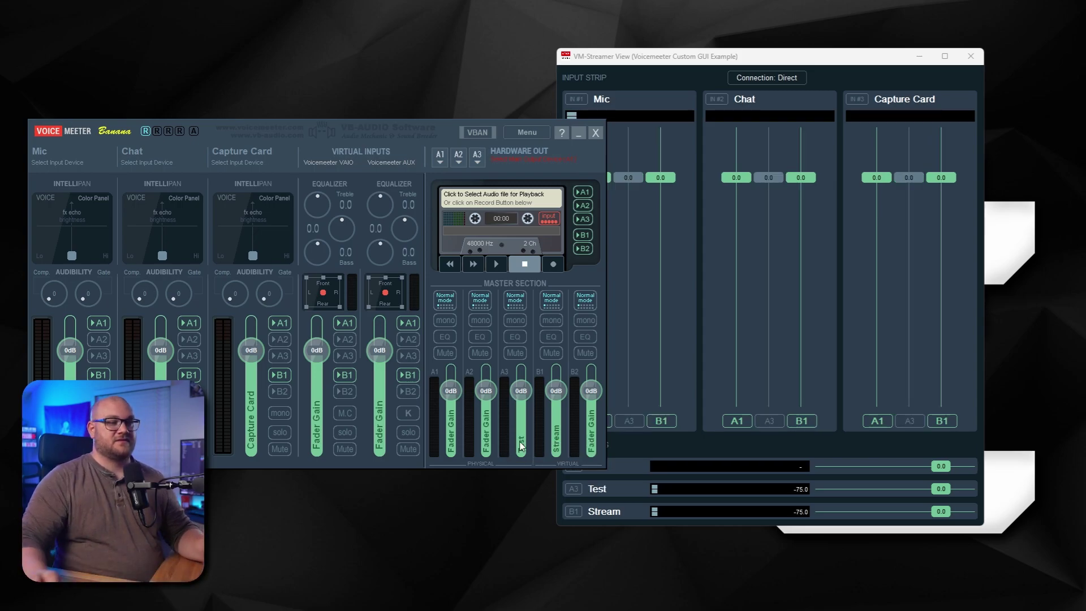
{"action": "left_click", "coordinate": [623, 511]}
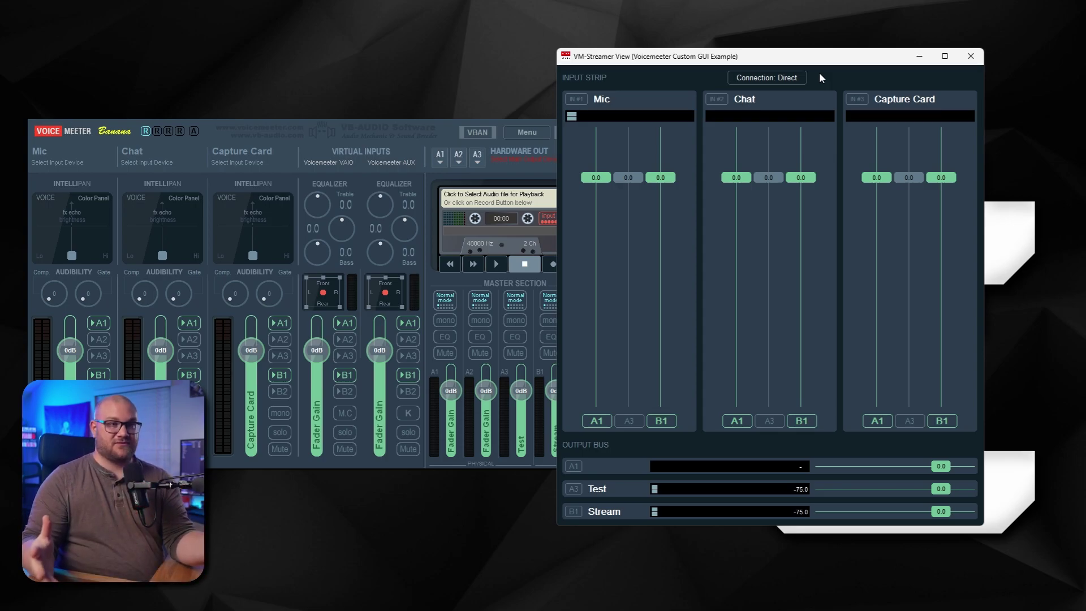
{"action": "left_click_drag", "start_coordinate": [657, 177], "coordinate": [657, 238]}
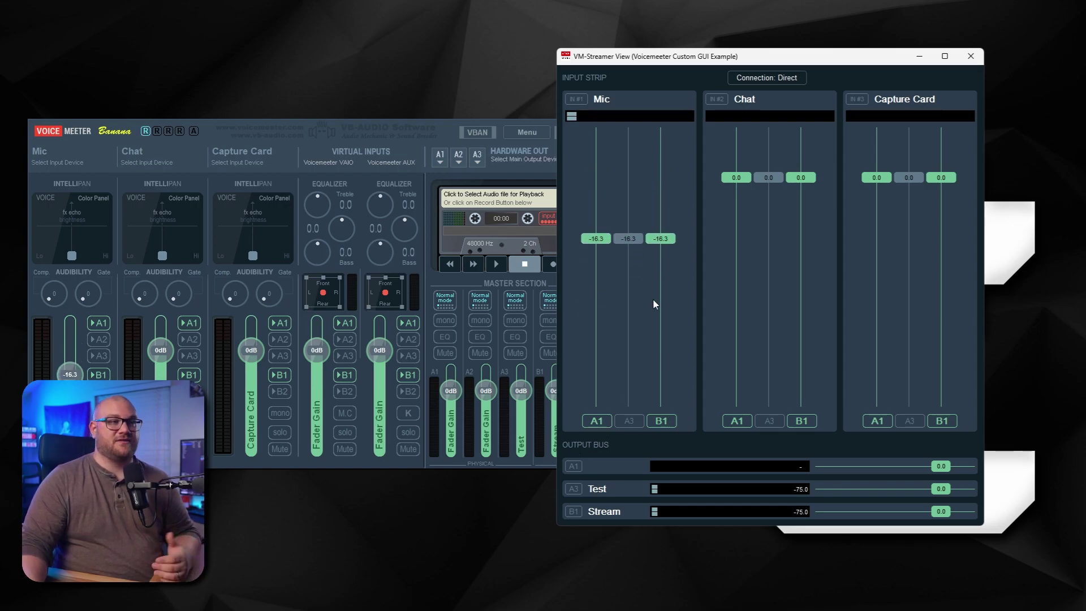
{"action": "left_click_drag", "start_coordinate": [655, 244], "coordinate": [669, 183]}
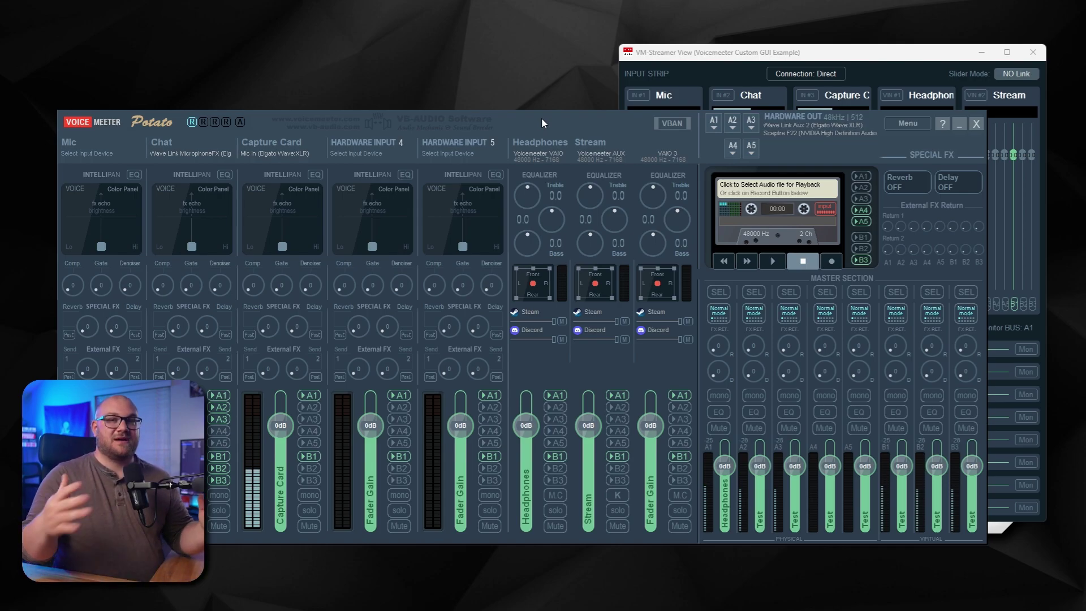
Nudge the Voicemeeter Potato window slightly upward in front of VM-Streamer.
{"action": "left_click_drag", "start_coordinate": [541, 117], "coordinate": [539, 109]}
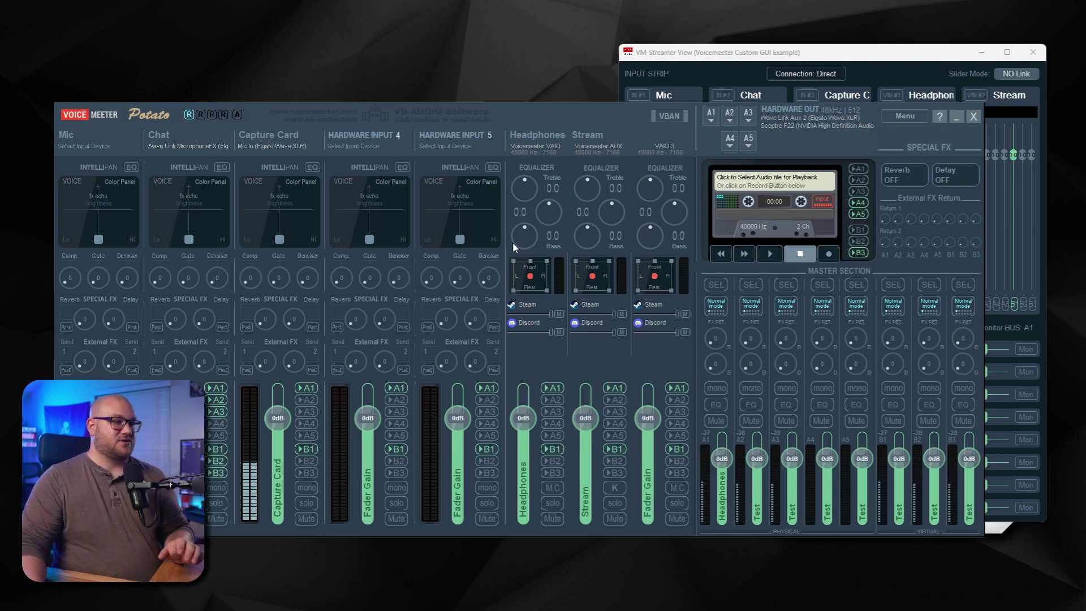
{"action": "left_click", "coordinate": [433, 277]}
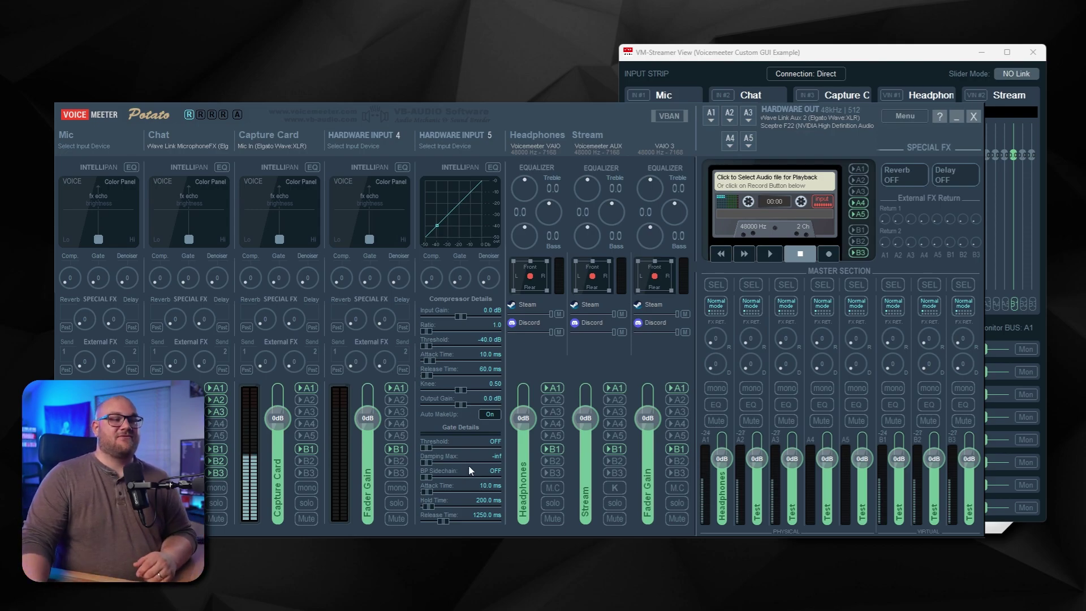
{"action": "left_click", "coordinate": [430, 257]}
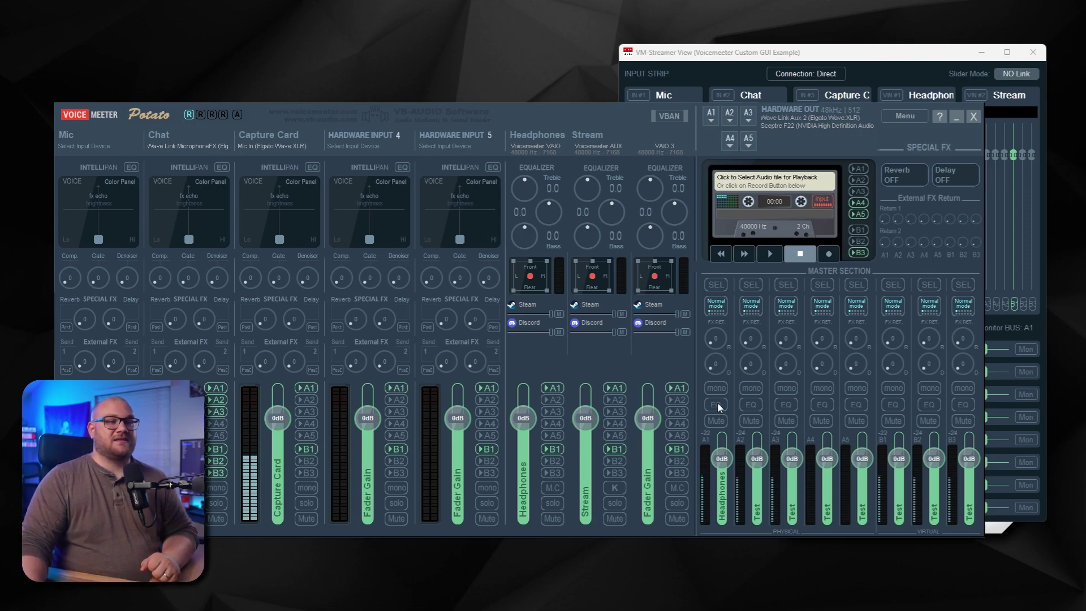
Open the A3 bus equalizer, move it aside, and close it.
{"action": "left_click", "coordinate": [854, 404]}
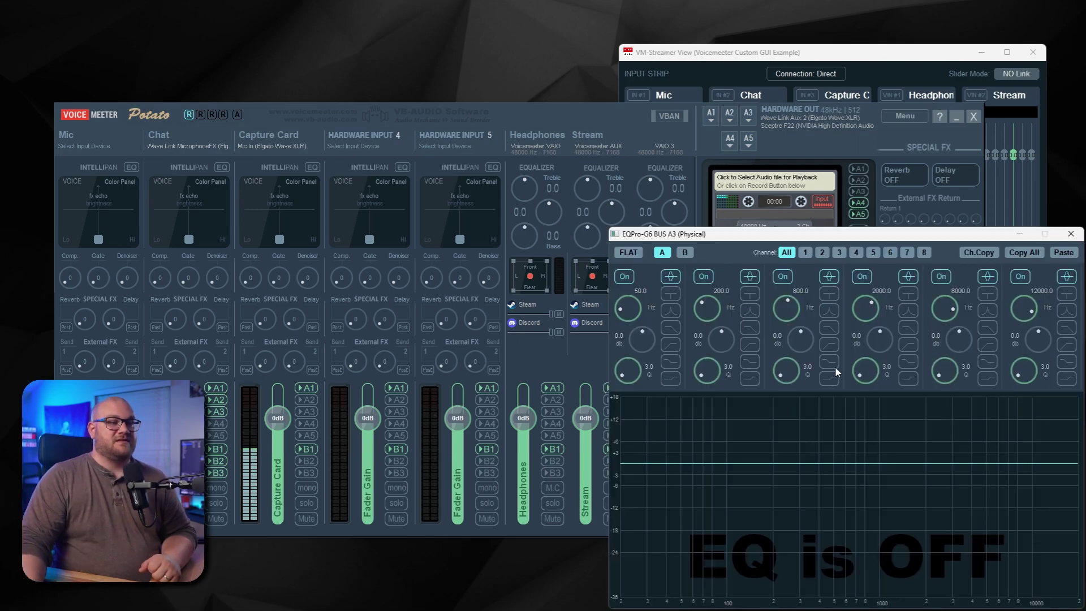
{"action": "left_click_drag", "start_coordinate": [887, 233], "coordinate": [665, 116]}
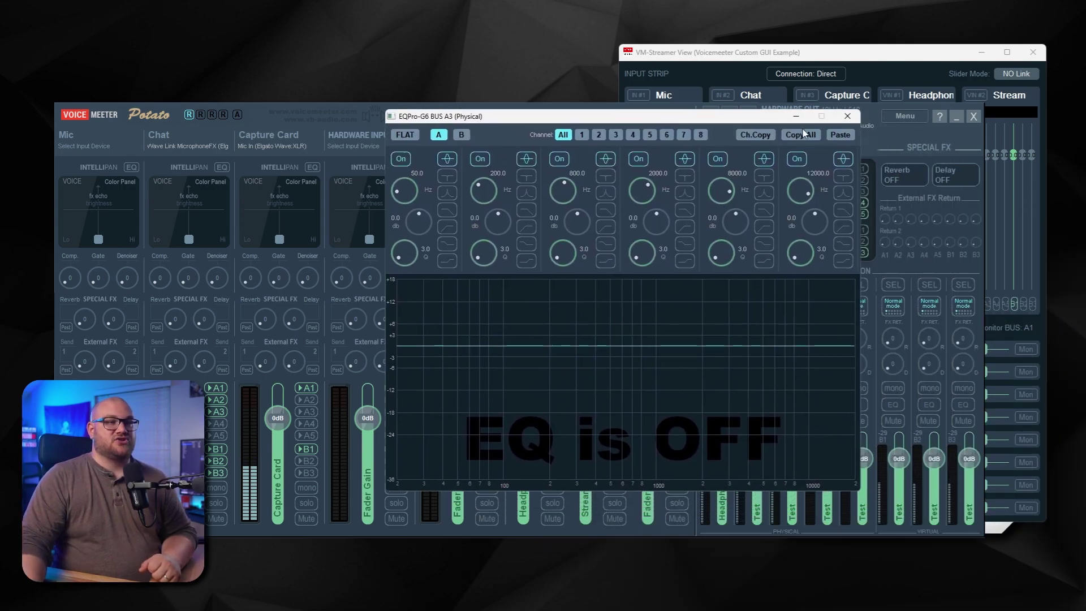
{"action": "left_click", "coordinate": [847, 116]}
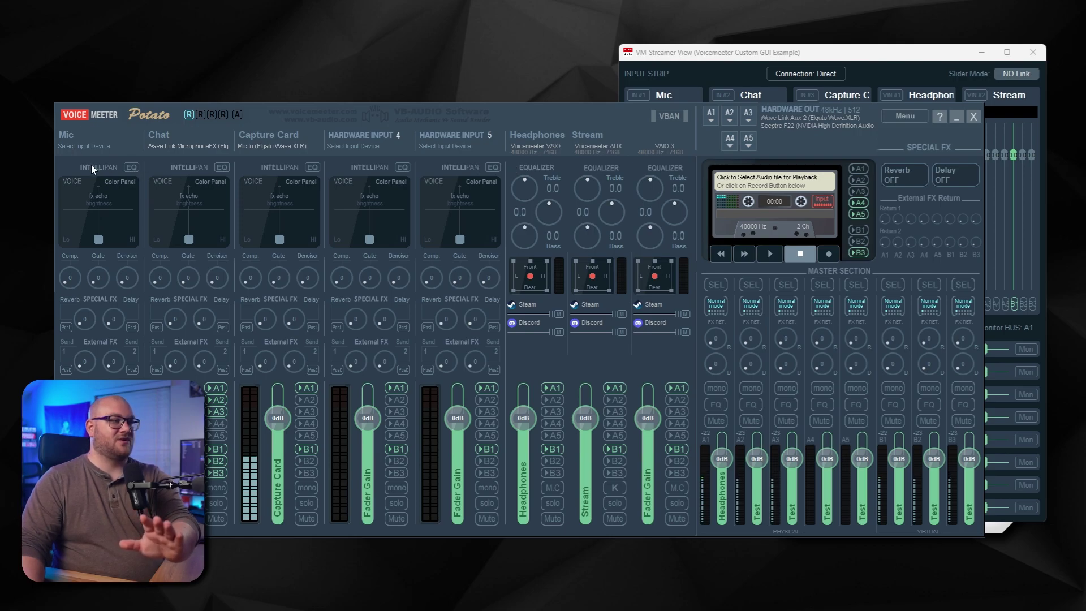
Open and close the Mic input's equalizer, then shift the streamer view left.
{"action": "right_click", "coordinate": [133, 167]}
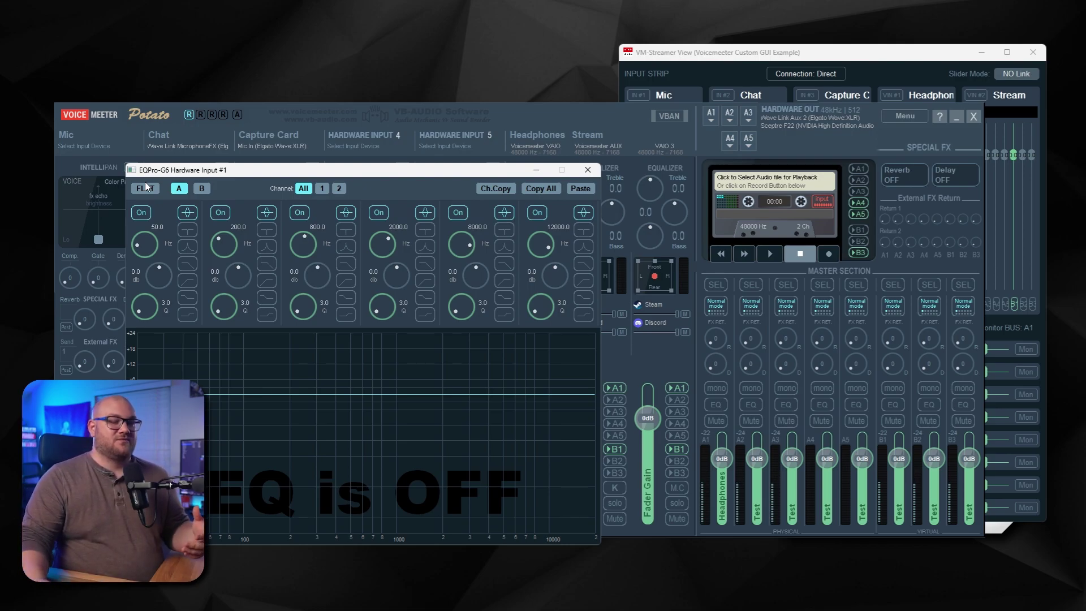
{"action": "left_click", "coordinate": [588, 170]}
{"action": "left_click_drag", "start_coordinate": [861, 56], "coordinate": [484, 56]}
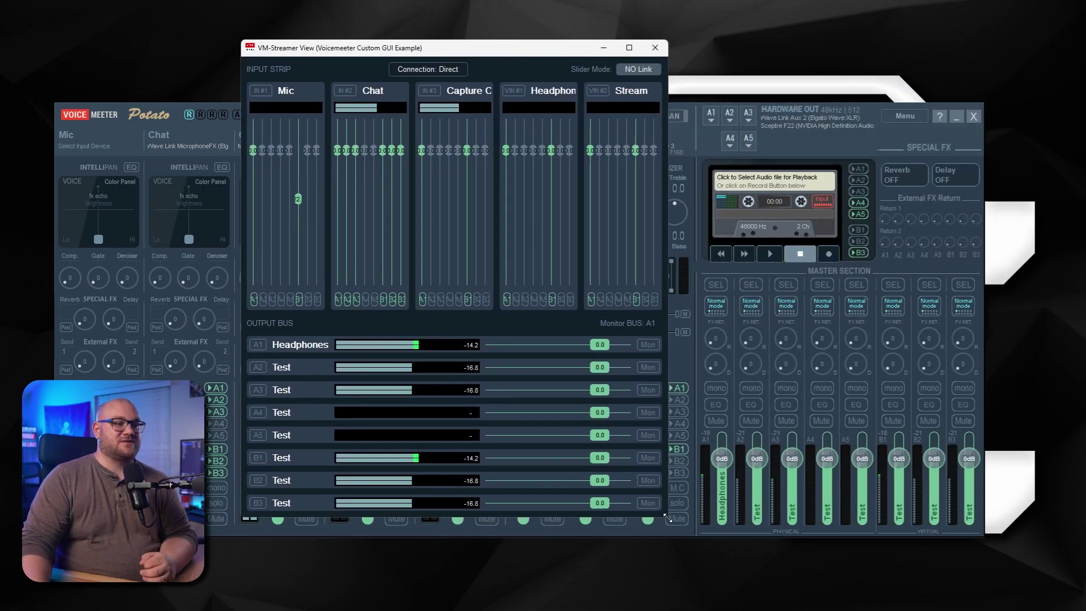
Widen the streamer view, set Mic's A4 send to -23.2 and Chat's A2 to -31.5.
{"action": "left_click_drag", "start_coordinate": [667, 517], "coordinate": [1000, 516]}
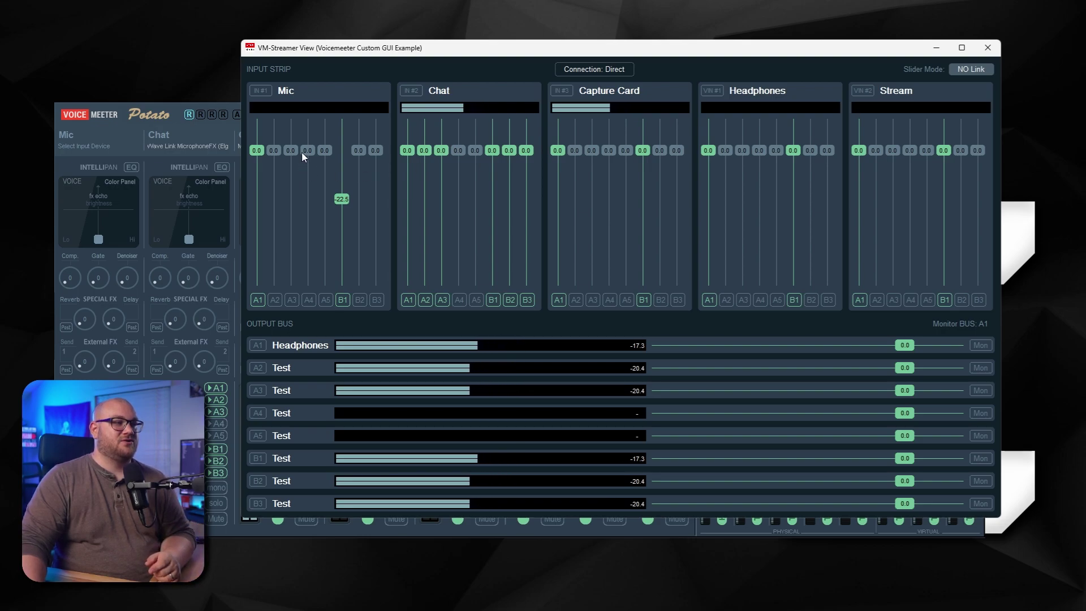
{"action": "left_click_drag", "start_coordinate": [307, 150], "coordinate": [310, 170]}
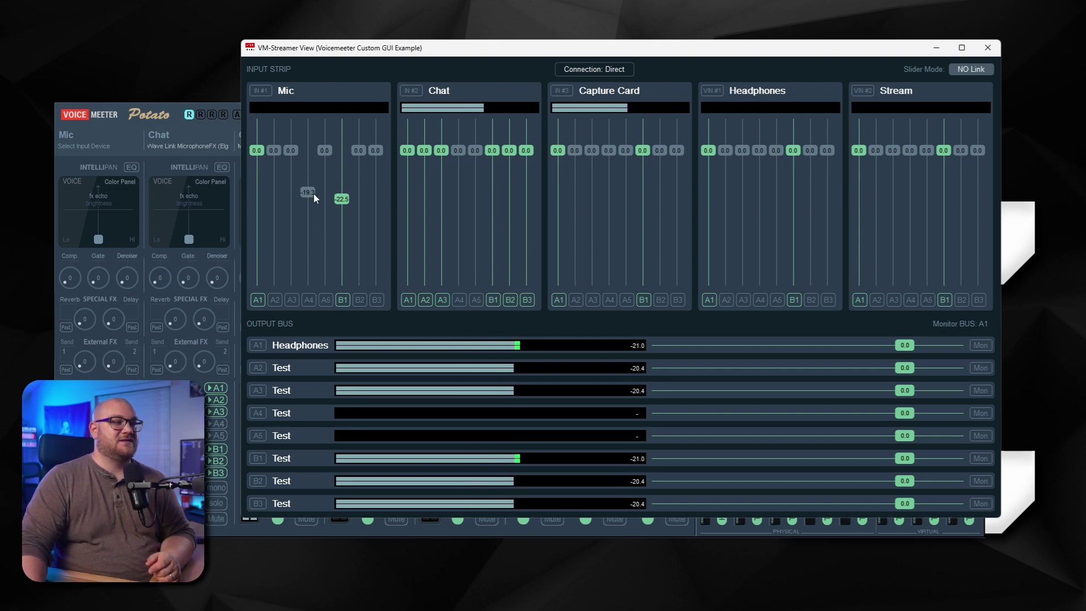
{"action": "left_click_drag", "start_coordinate": [314, 274], "coordinate": [300, 179]}
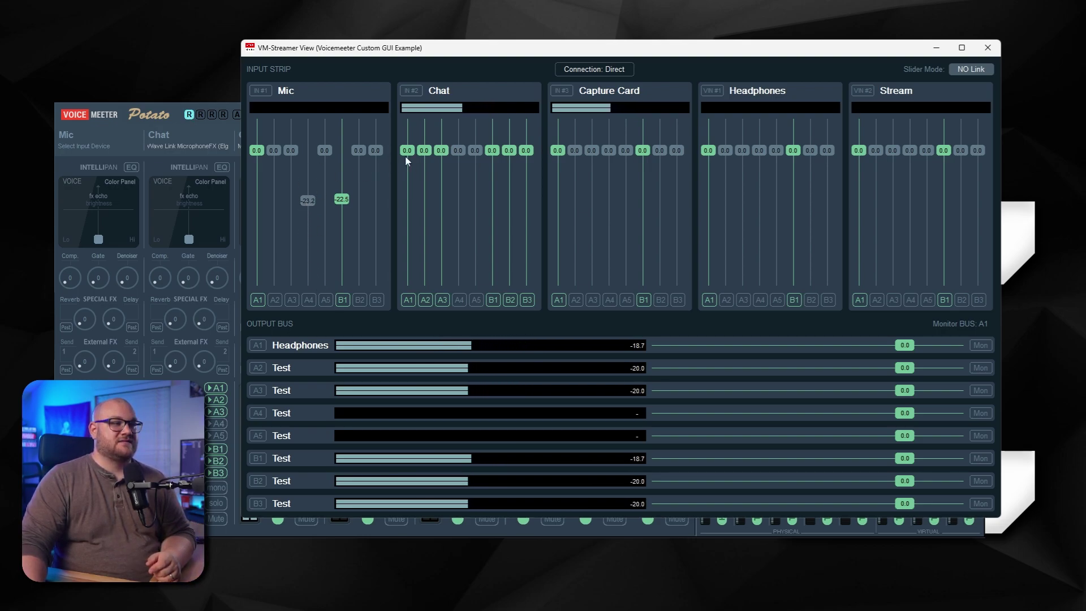
{"action": "left_click_drag", "start_coordinate": [425, 150], "coordinate": [430, 219]}
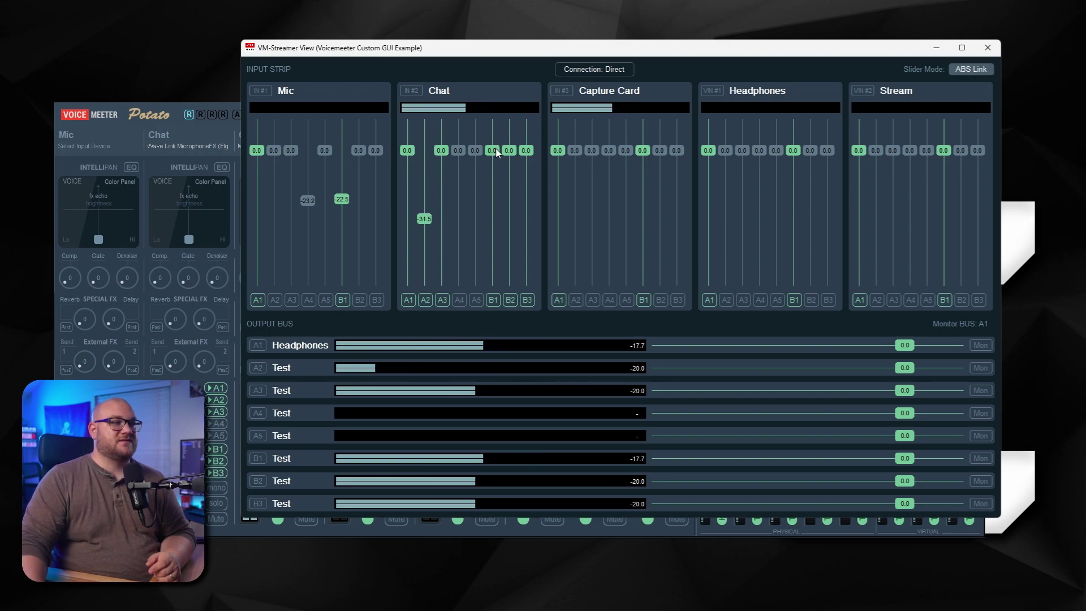
Move all eight linked Chat sends together to -26.1, then shift them again as a group.
{"action": "left_click_drag", "start_coordinate": [492, 149], "coordinate": [487, 187]}
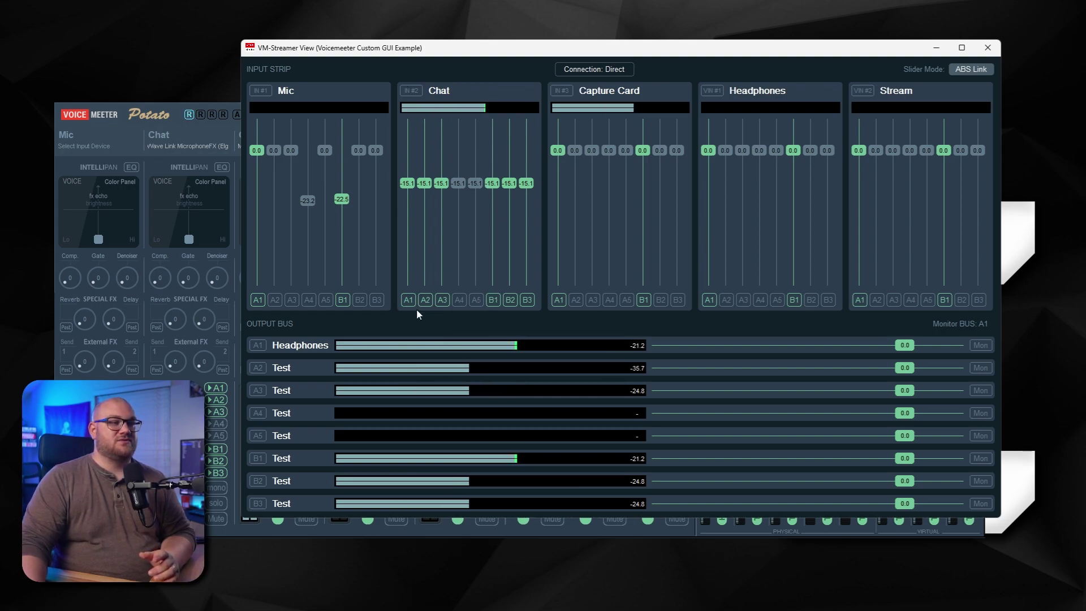
{"action": "mouse_move", "coordinate": [480, 190]}
{"action": "left_mouse_down"}
{"action": "mouse_move", "coordinate": [492, 206]}
{"action": "mouse_move", "coordinate": [491, 192]}
{"action": "left_mouse_up"}
Under REL Link, lower Chat's A4 and boost A3, then shift all Chat sends together, keeping offsets.
{"action": "left_click", "coordinate": [973, 69]}
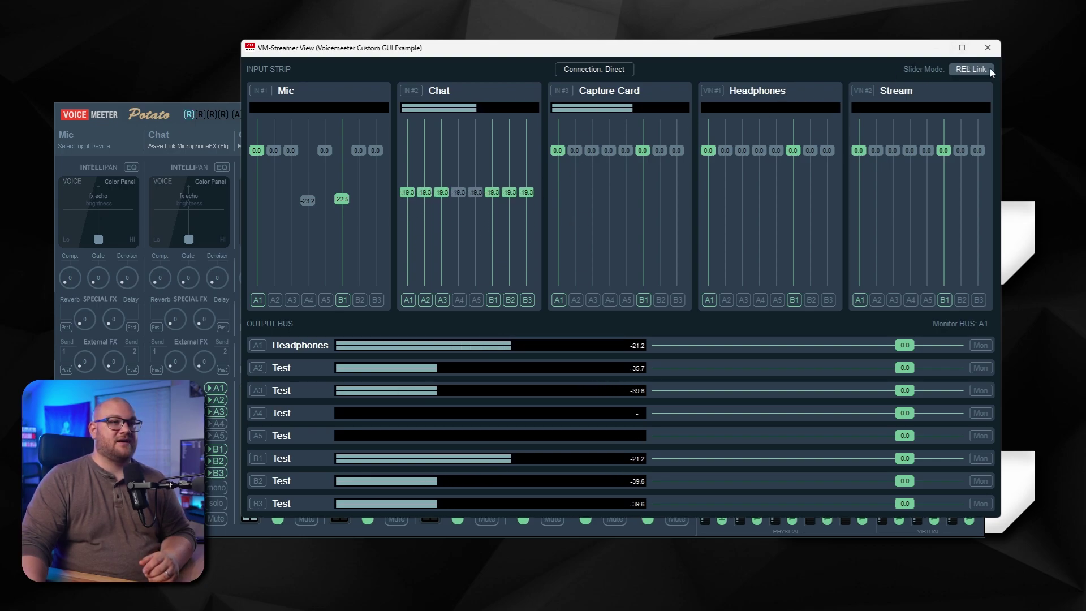
{"action": "left_click_drag", "start_coordinate": [458, 193], "coordinate": [441, 145]}
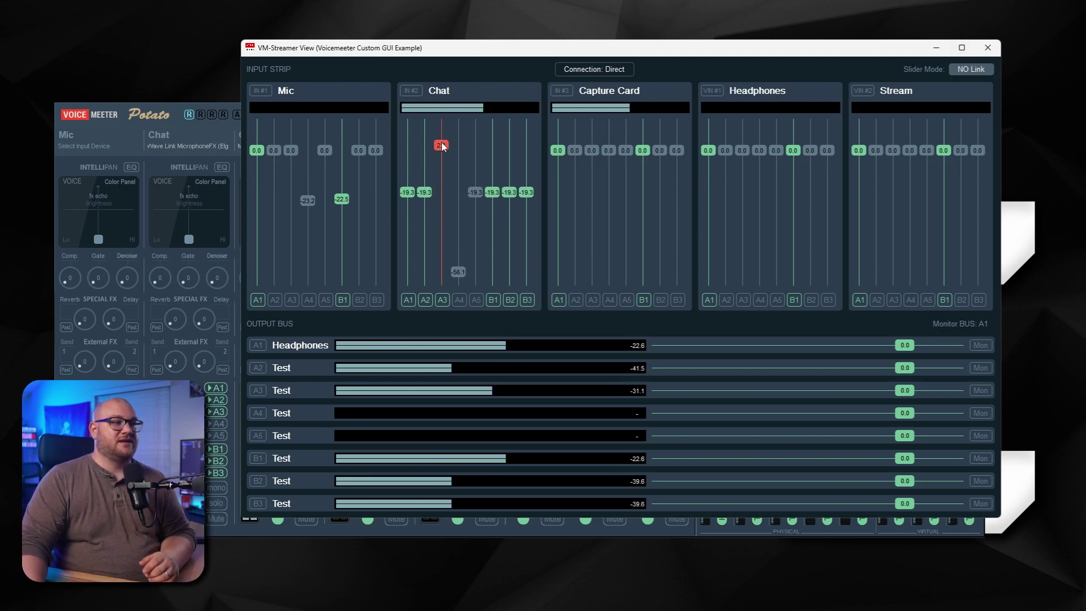
{"action": "left_click", "coordinate": [971, 69]}
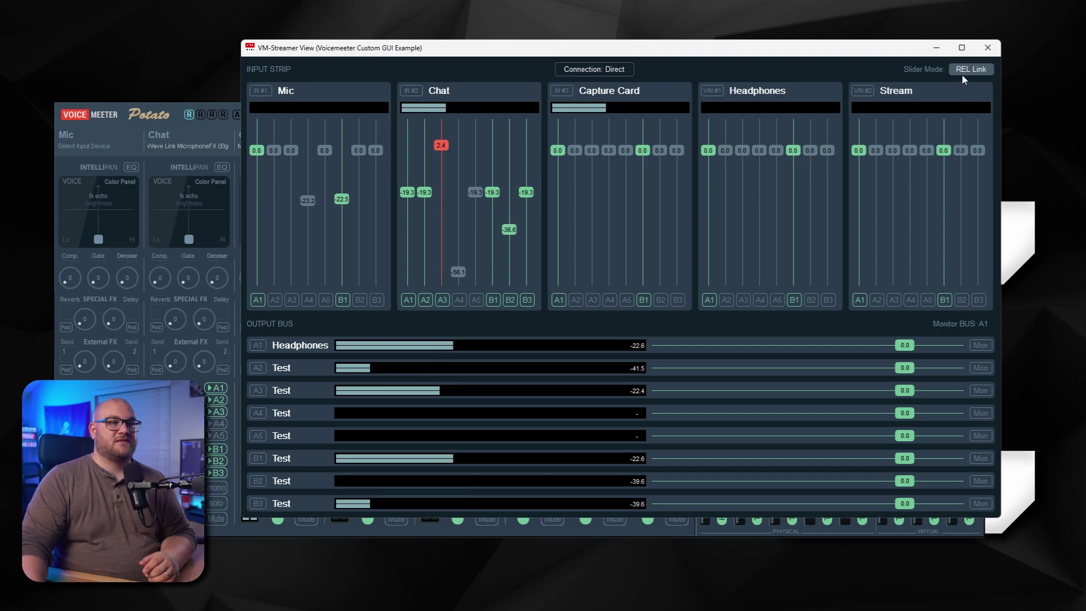
{"action": "left_click_drag", "start_coordinate": [490, 196], "coordinate": [491, 192]}
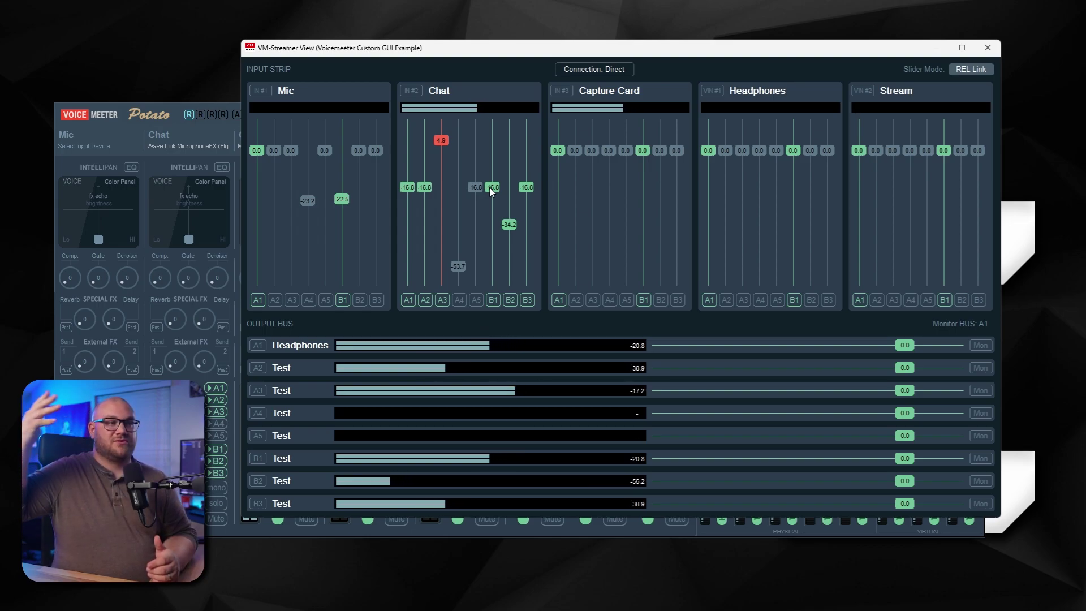
{"action": "left_click_drag", "start_coordinate": [490, 189], "coordinate": [515, 229]}
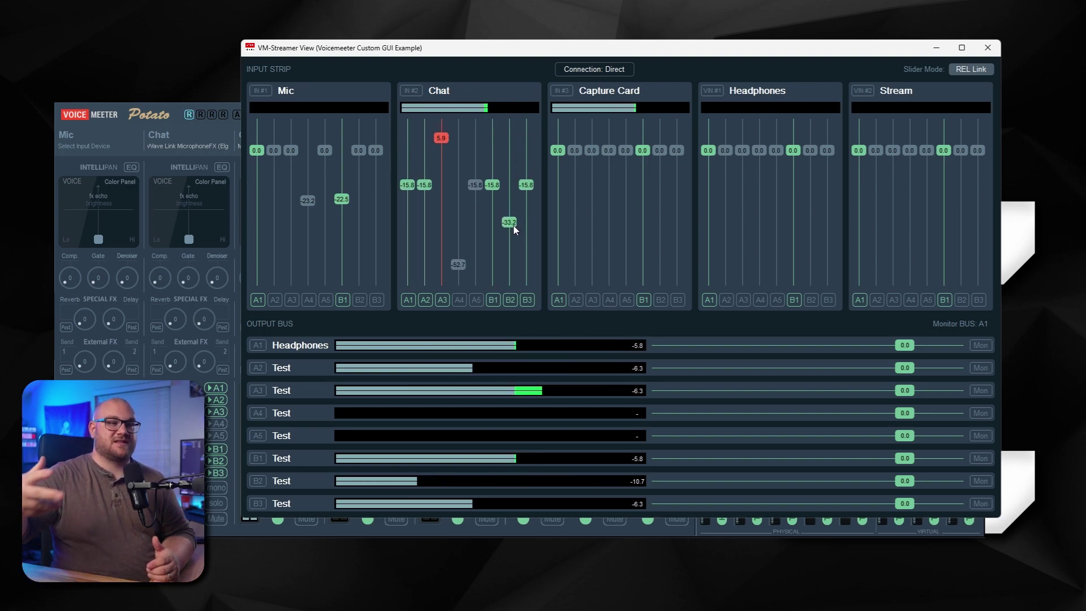